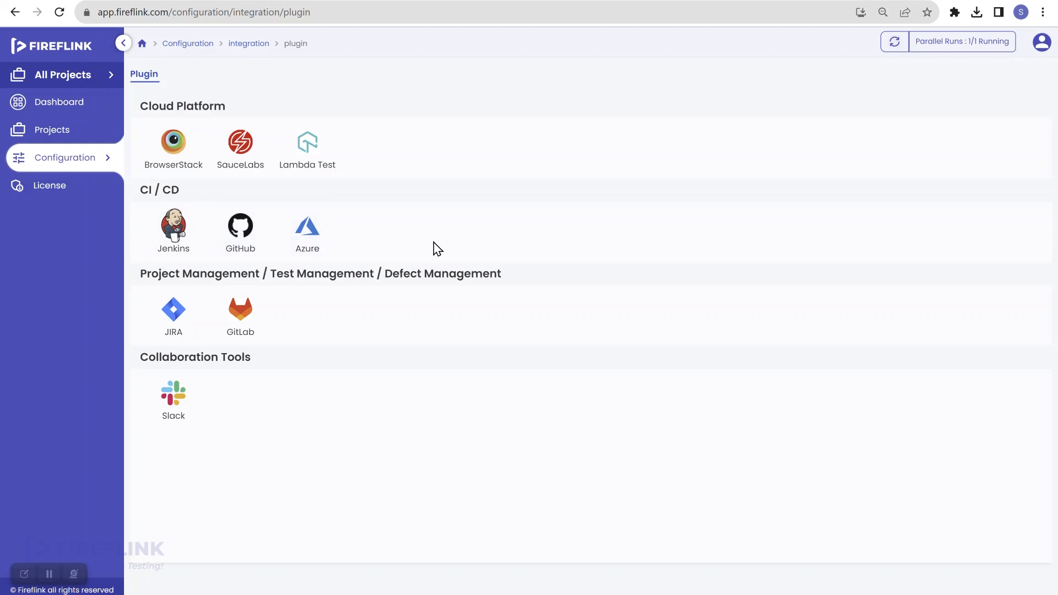
Go to Shoppersstack's Test Execution suites, open Smoke Testing's run settings, then cancel them.
click(90, 140)
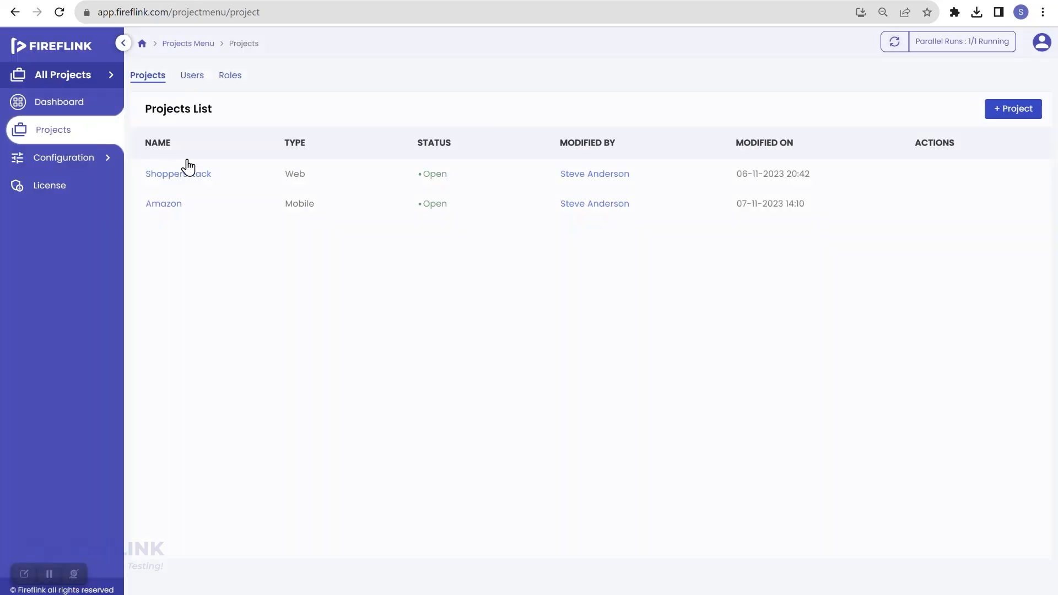
click(181, 177)
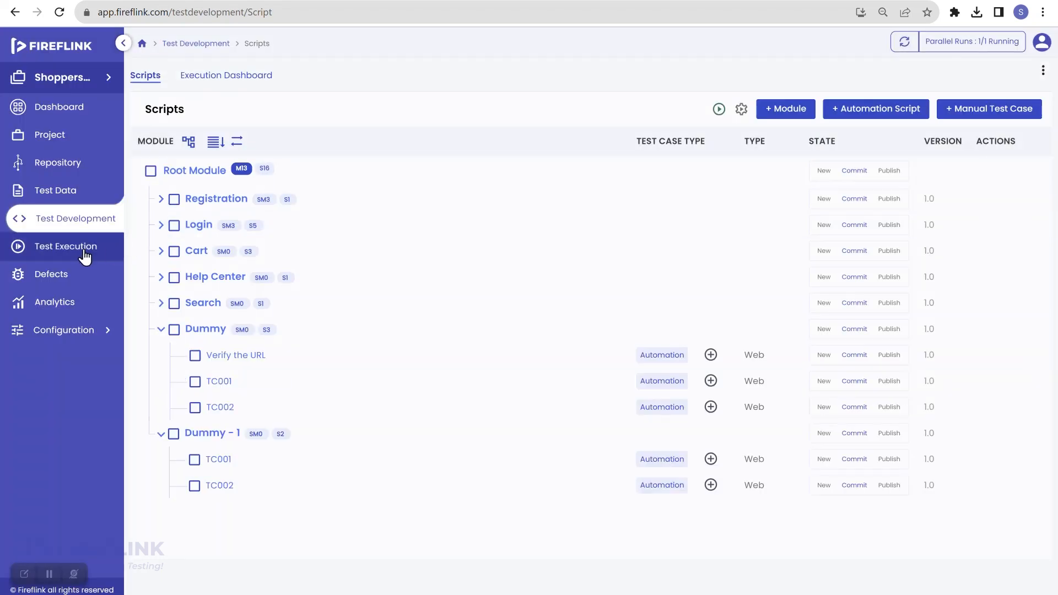
click(84, 250)
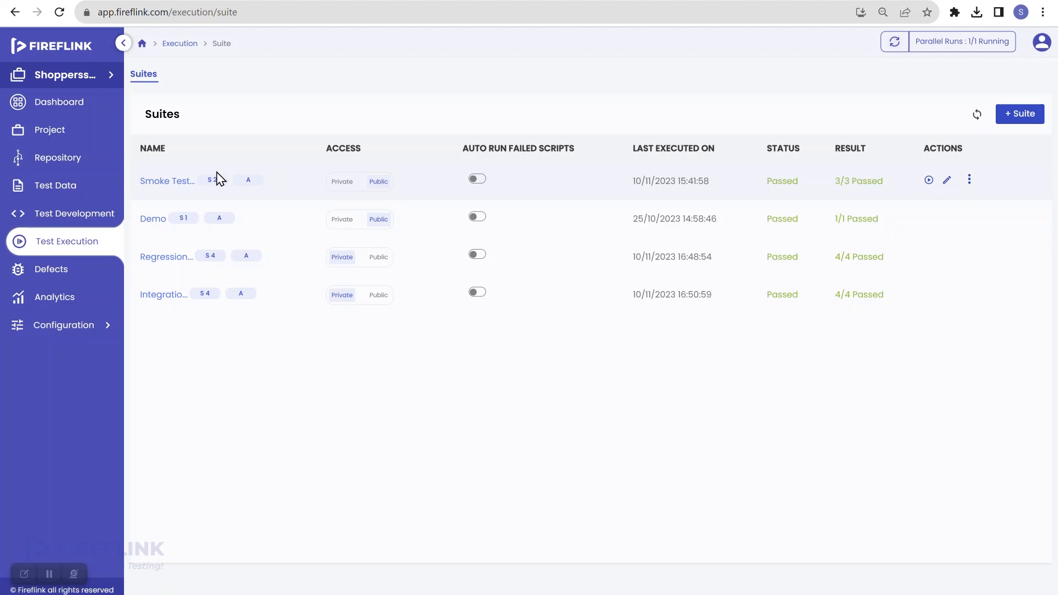
click(928, 181)
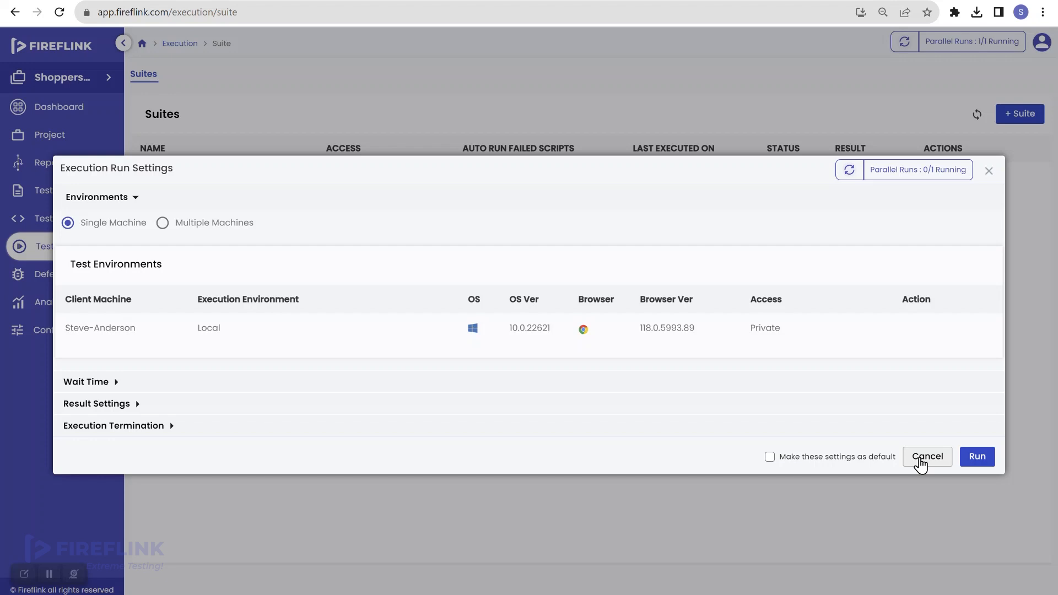
click(920, 463)
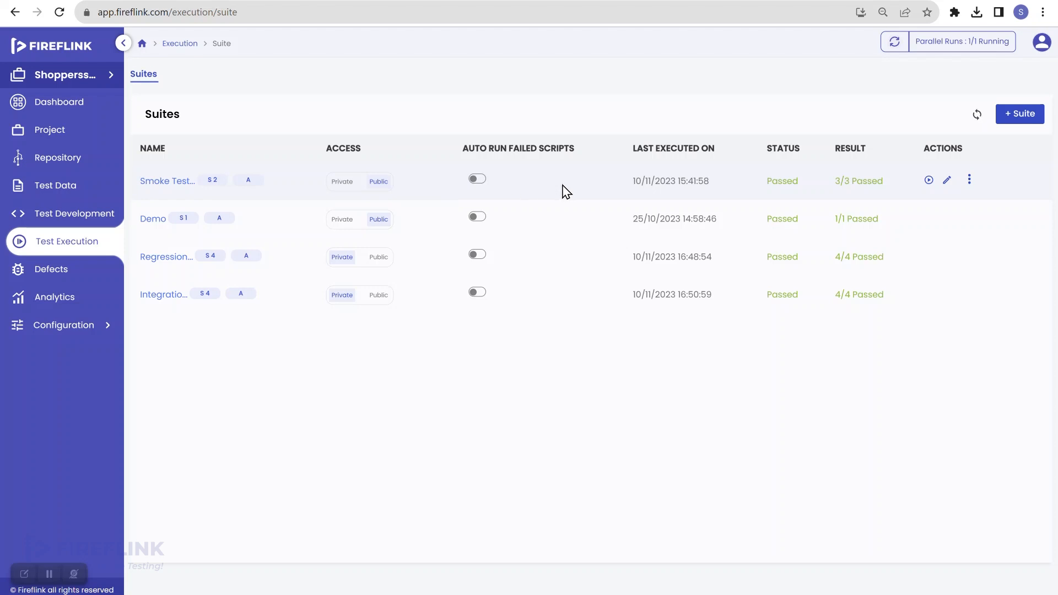
click(969, 184)
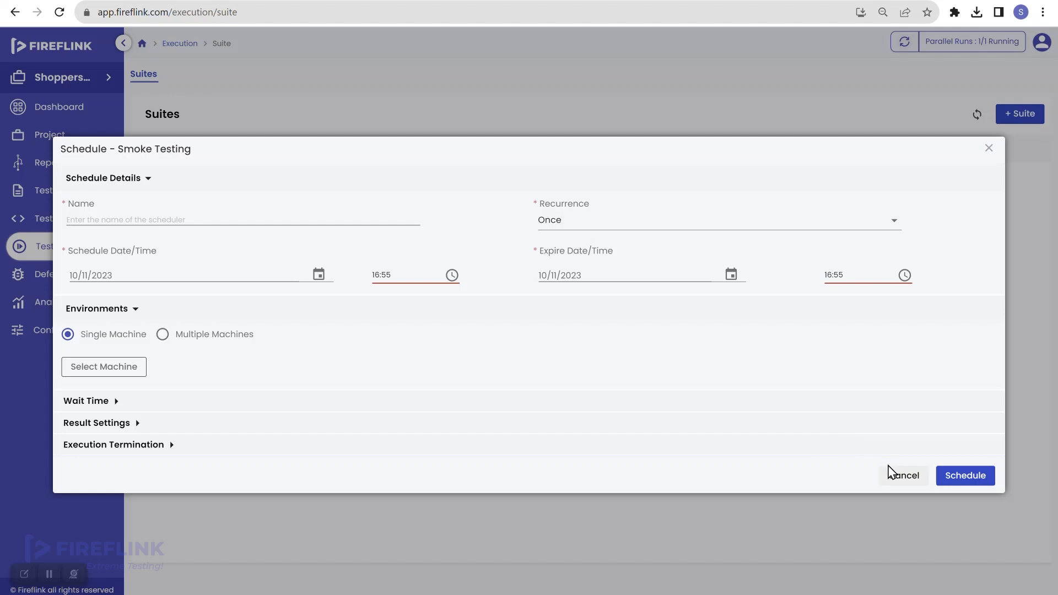
click(895, 477)
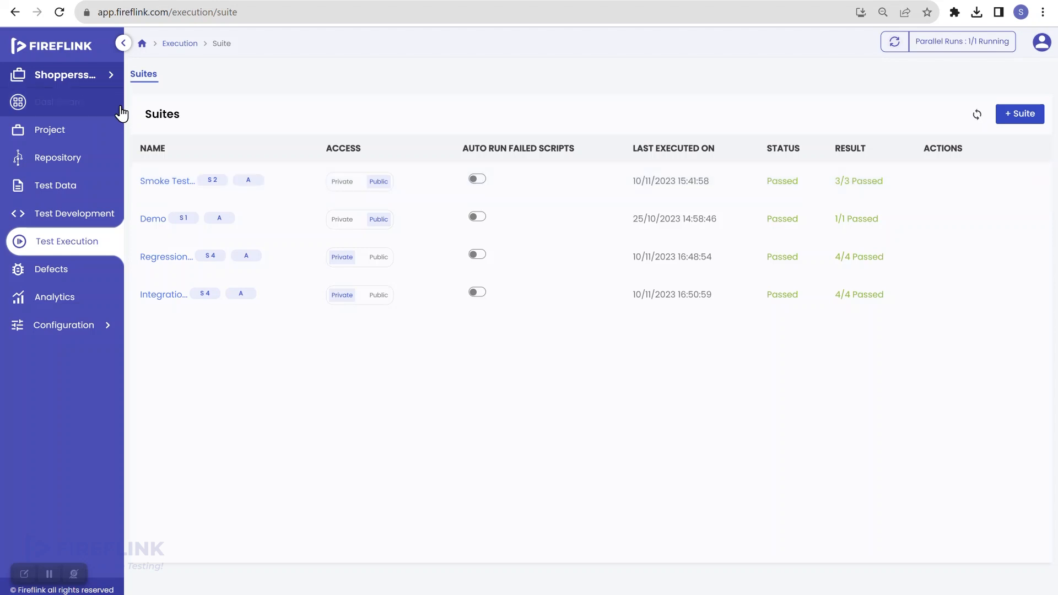
Switch to All Projects, go to Configuration > Integrations, and select the Jenkins tile.
click(97, 84)
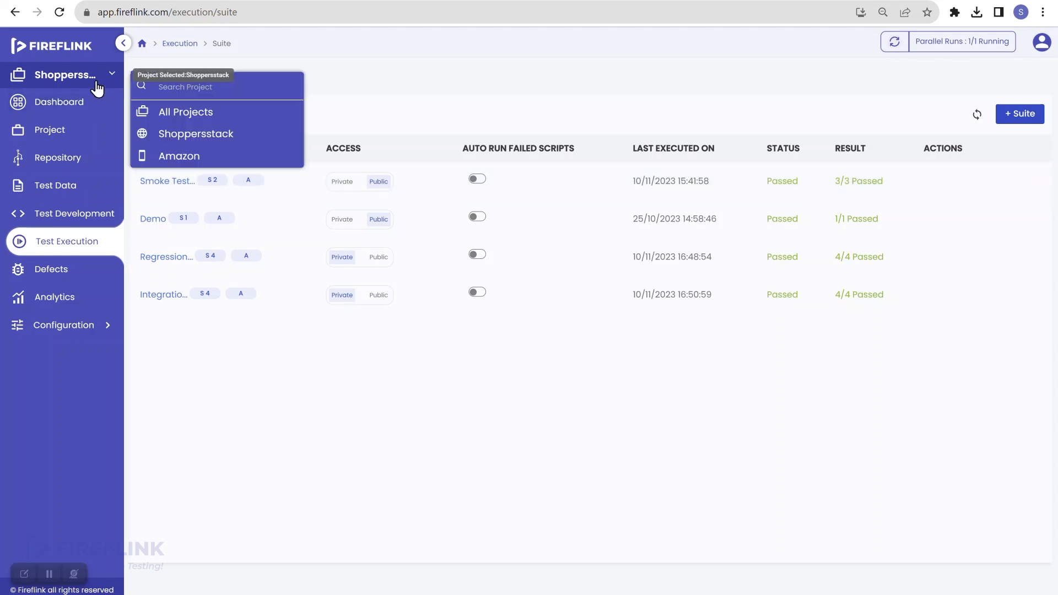
click(168, 112)
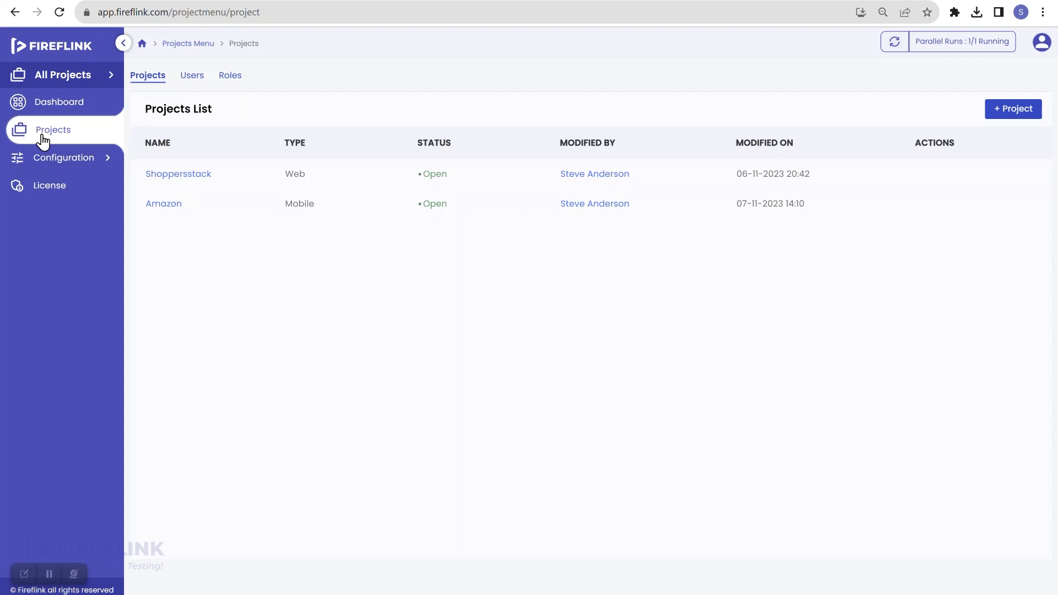
click(63, 167)
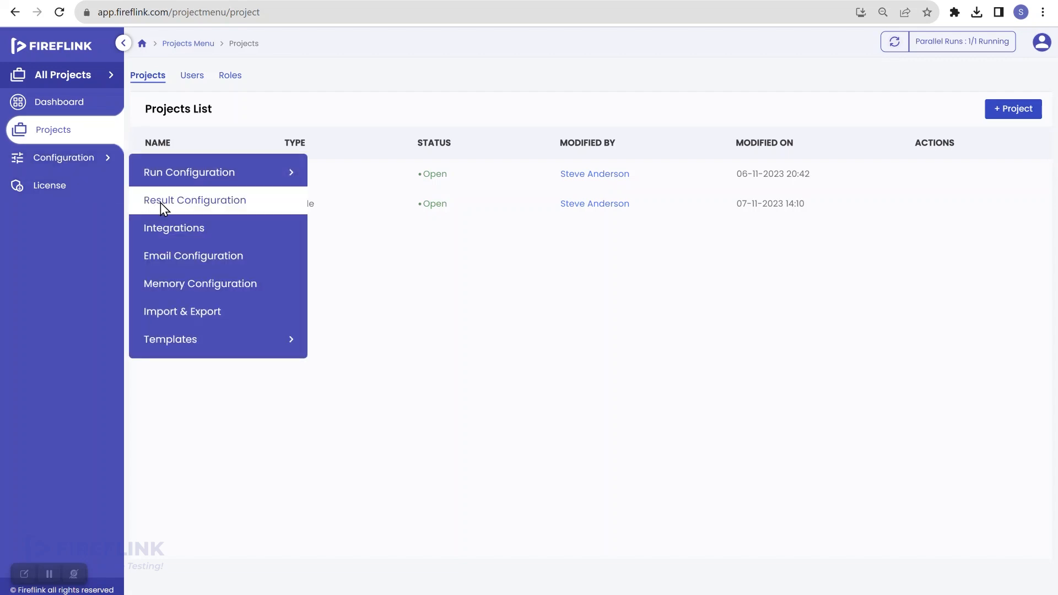
click(179, 229)
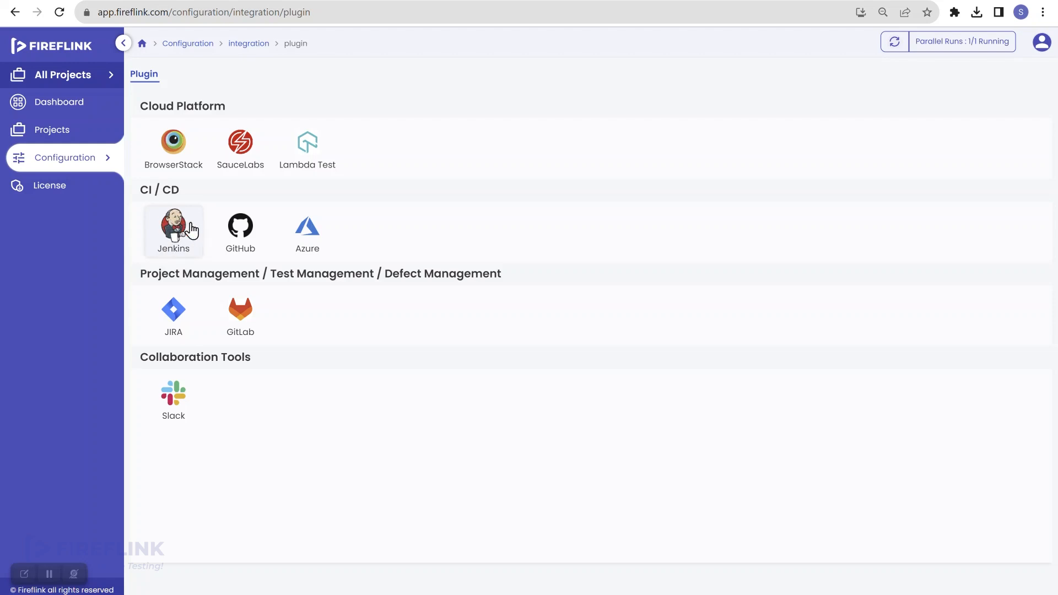
click(176, 249)
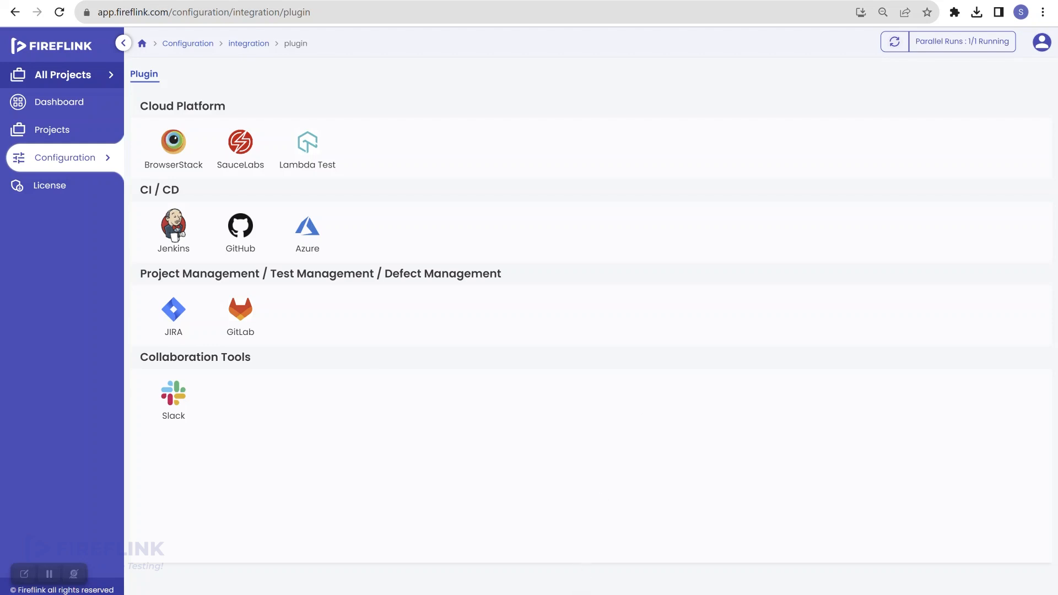
Open the Jenkins folder on drive C: in File Explorer.
key(super+e)
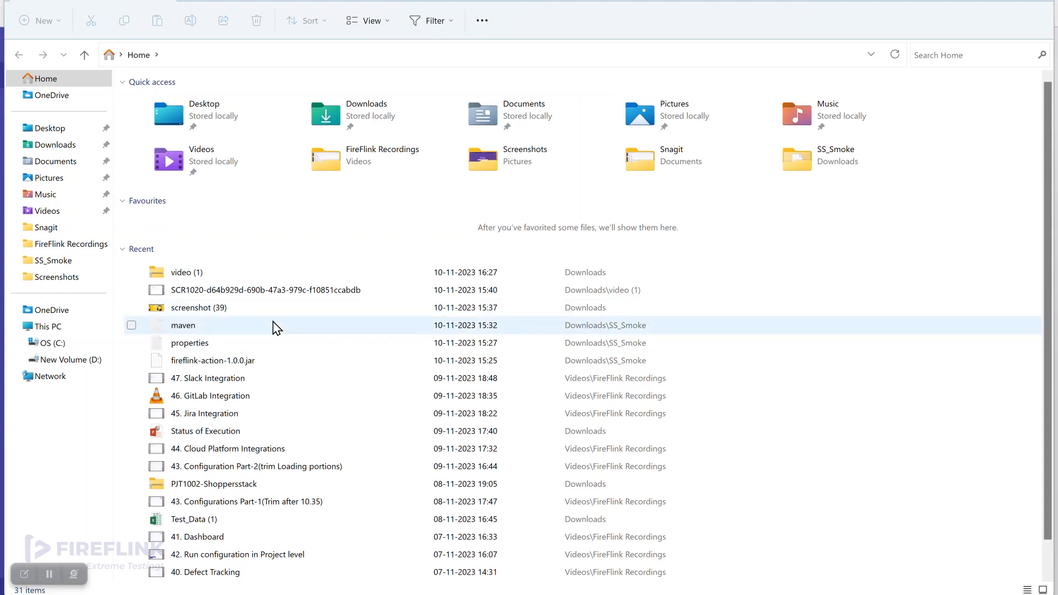
click(72, 343)
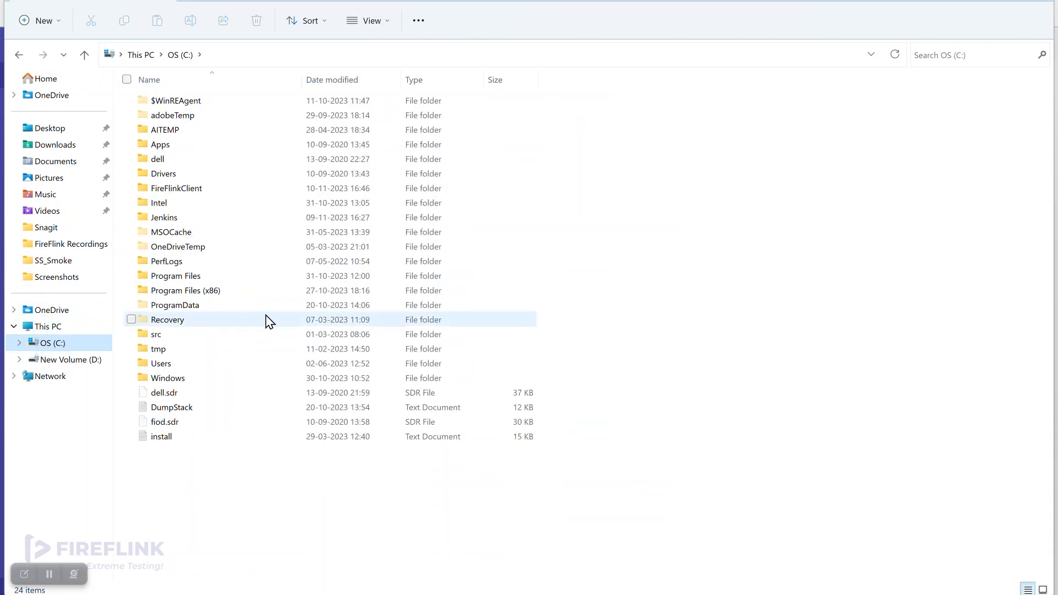
click(177, 217)
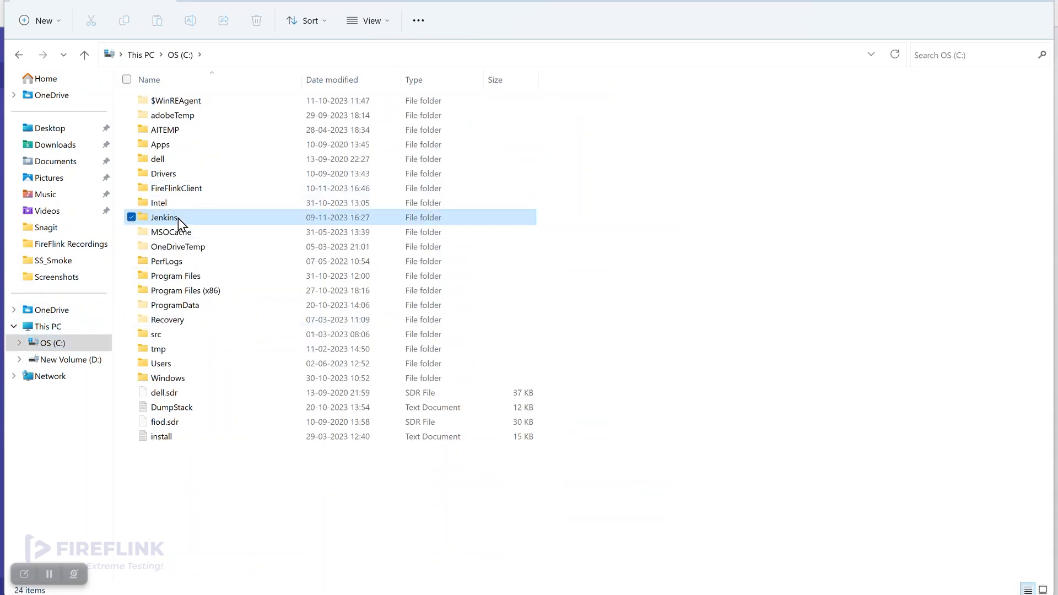
double_click(178, 217)
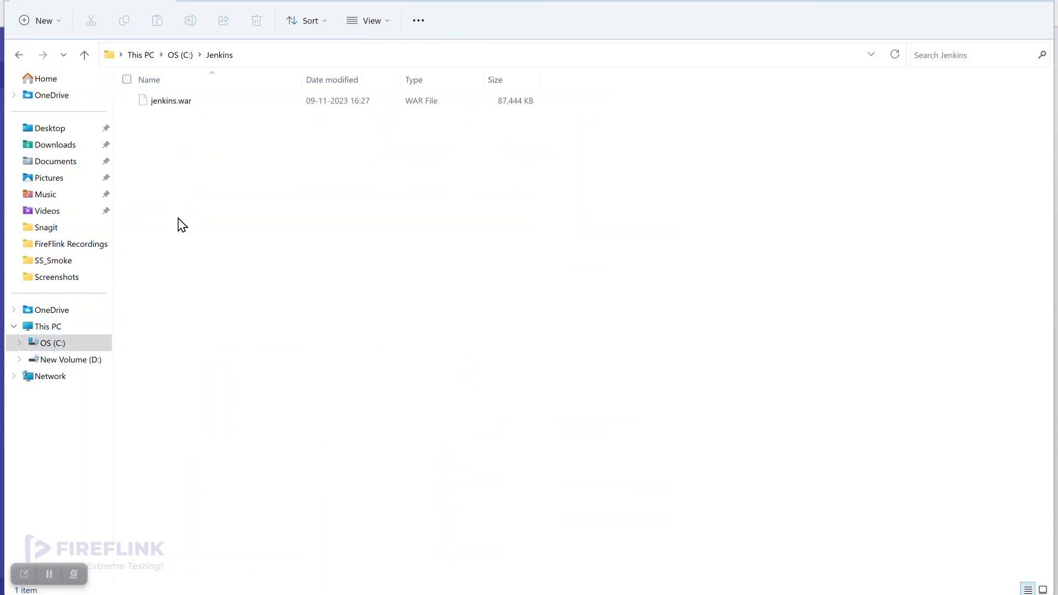
Launch a command prompt in C:\Jenkins using cmd from the address bar.
click(293, 56)
text(cmd)
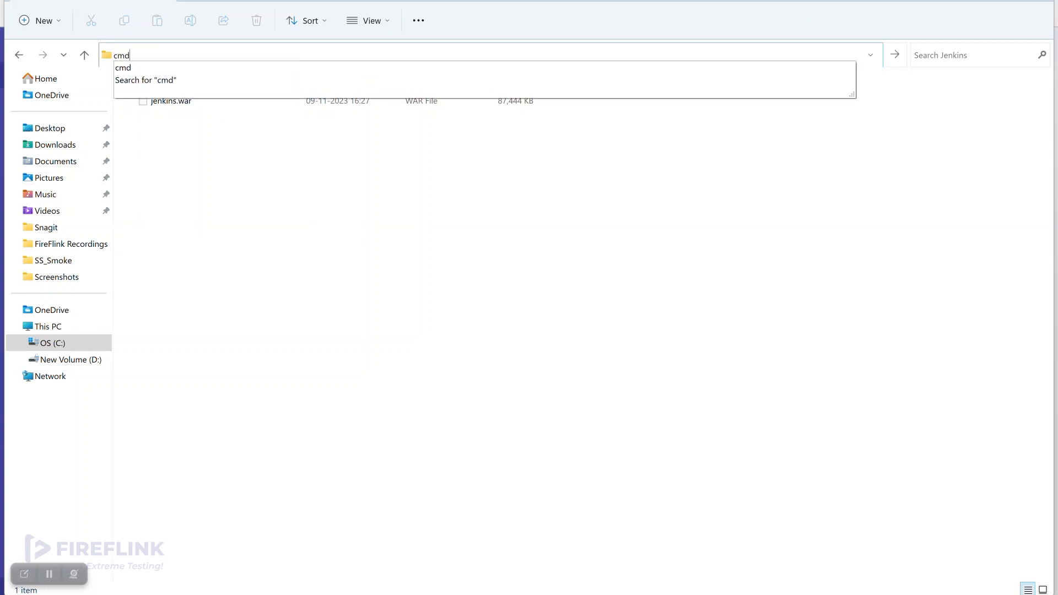
key(Return)
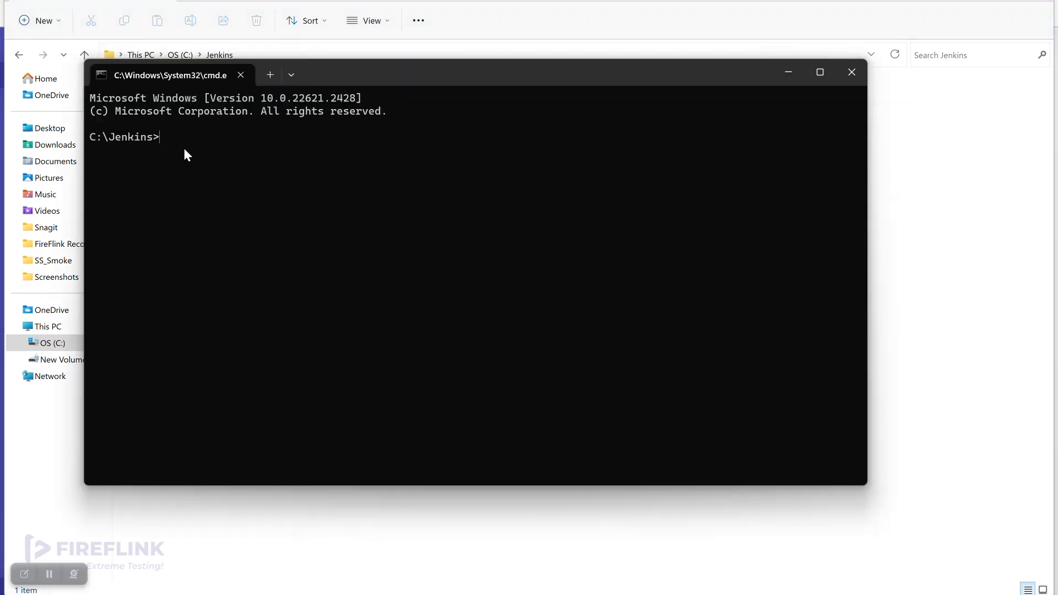
Start the Jenkins server with java -jar jenkins.war, then return to Chrome.
text(java -jar jenkins.war)
key(Return)
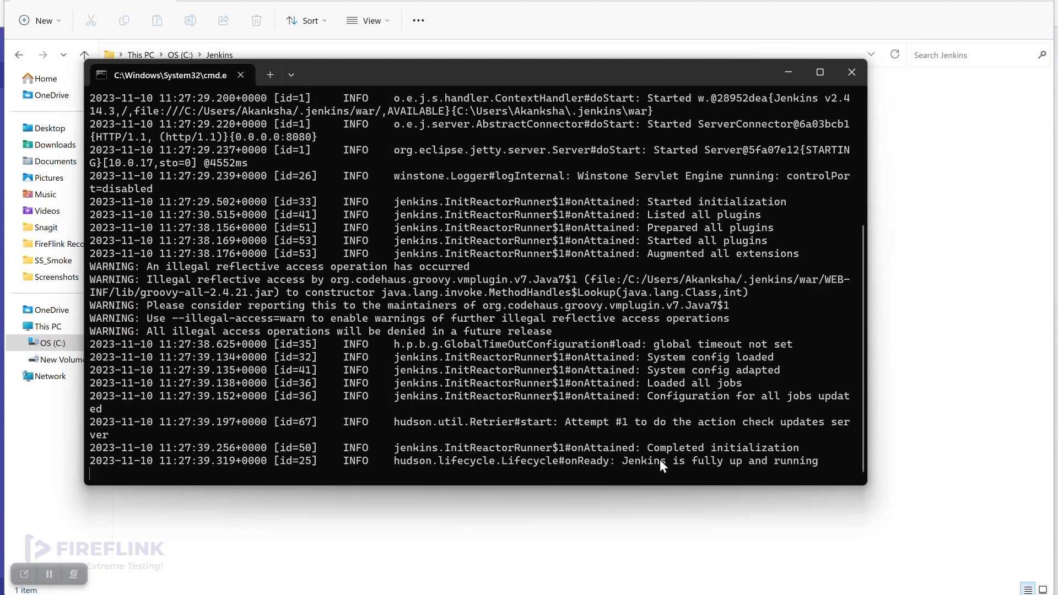
click(636, 526)
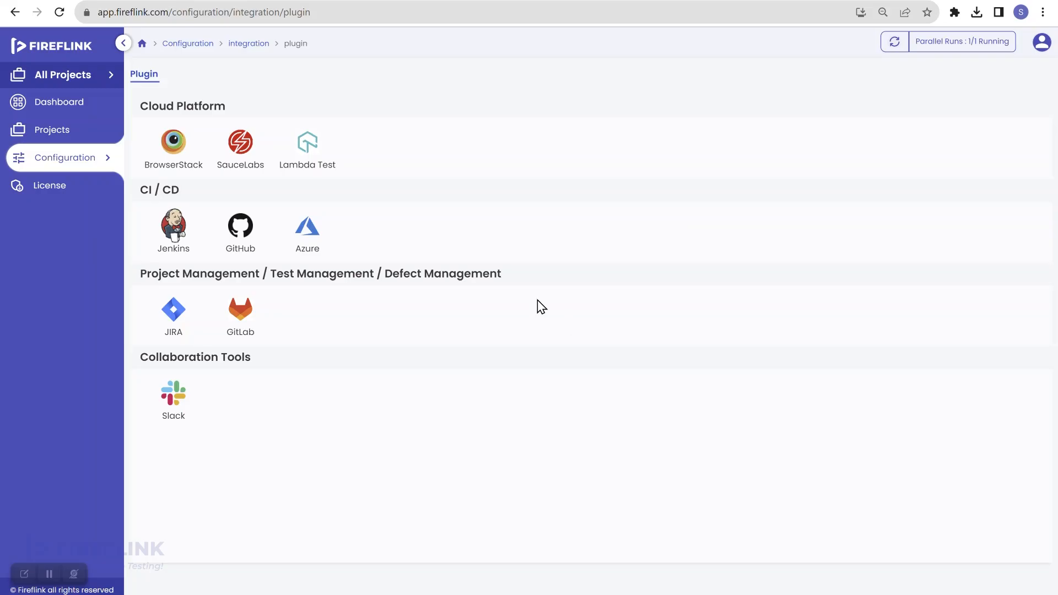
Open localhost:8080 in a new Chrome tab.
key(ctrl+t)
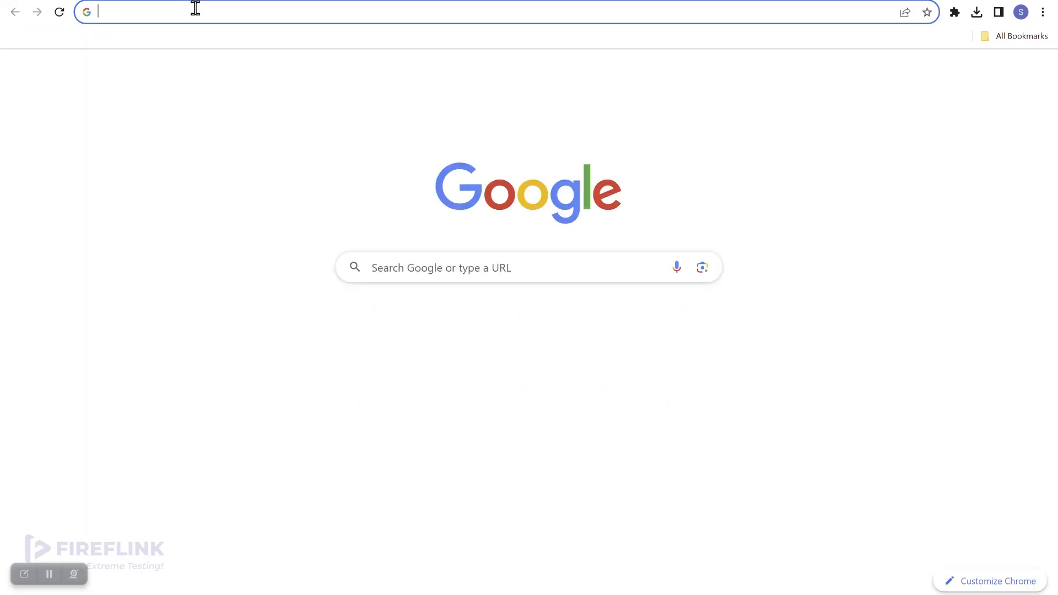
click(196, 7)
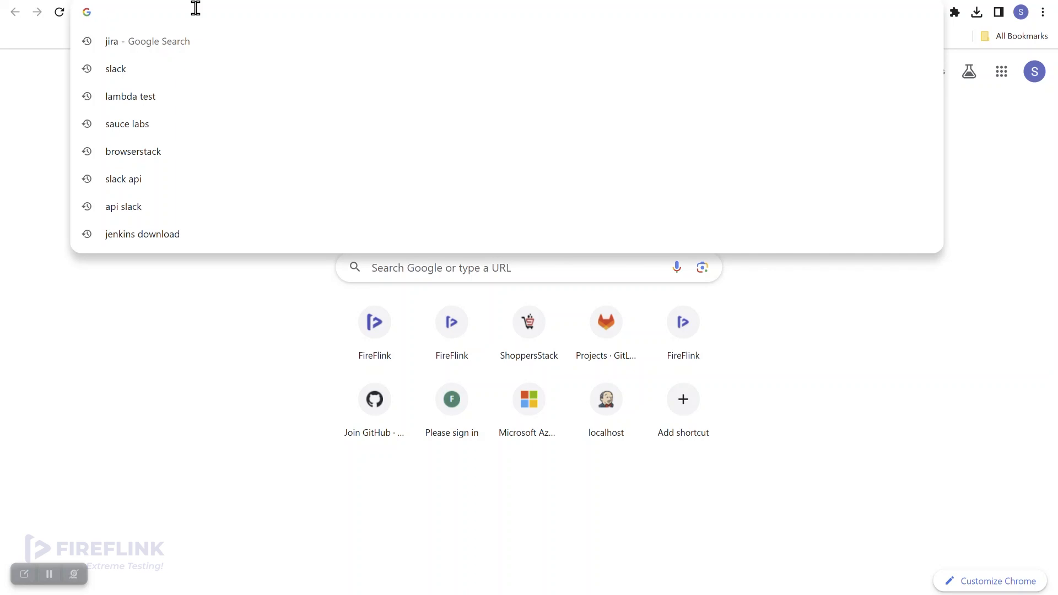
text(localho)
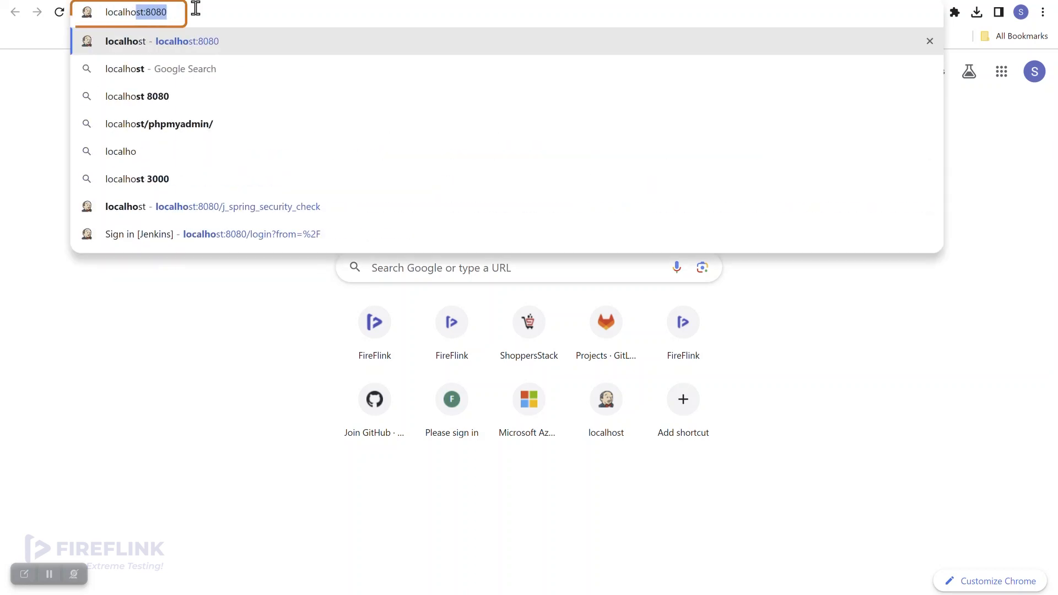
key(Right)
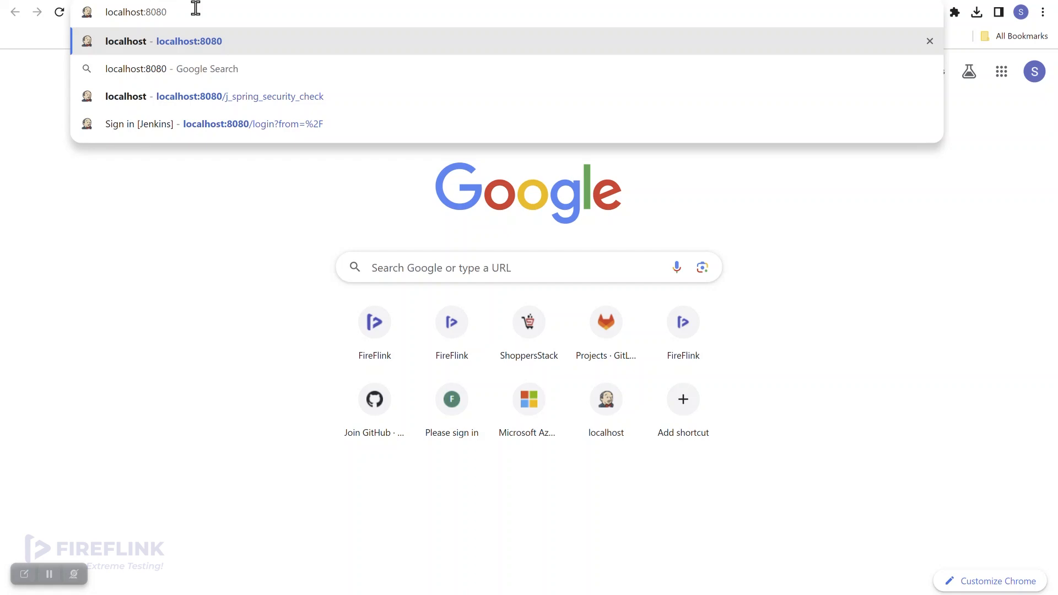
key(Return)
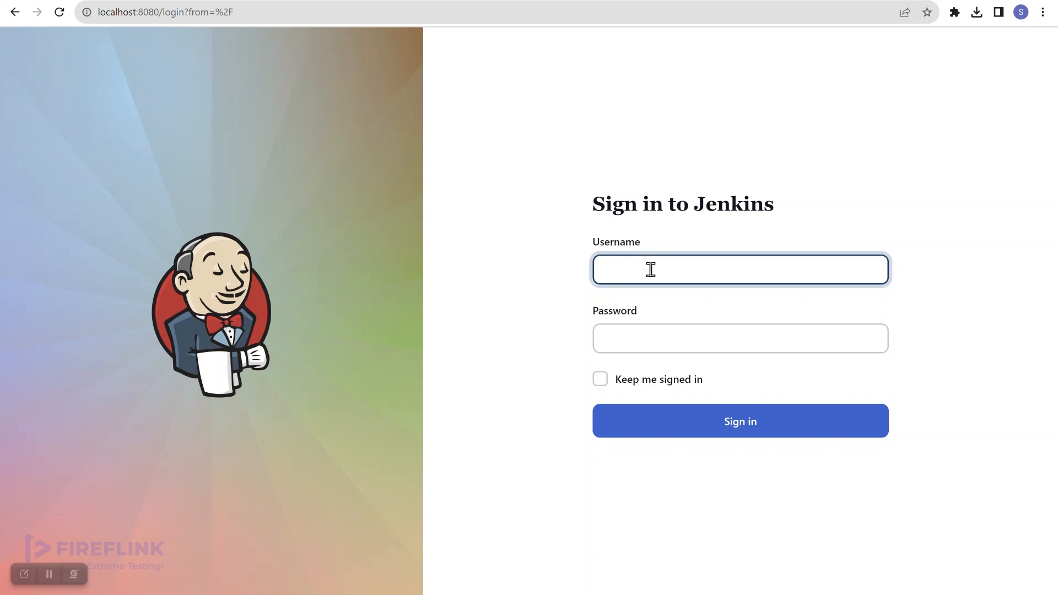
Sign in to Jenkins with the account username and password.
click(663, 340)
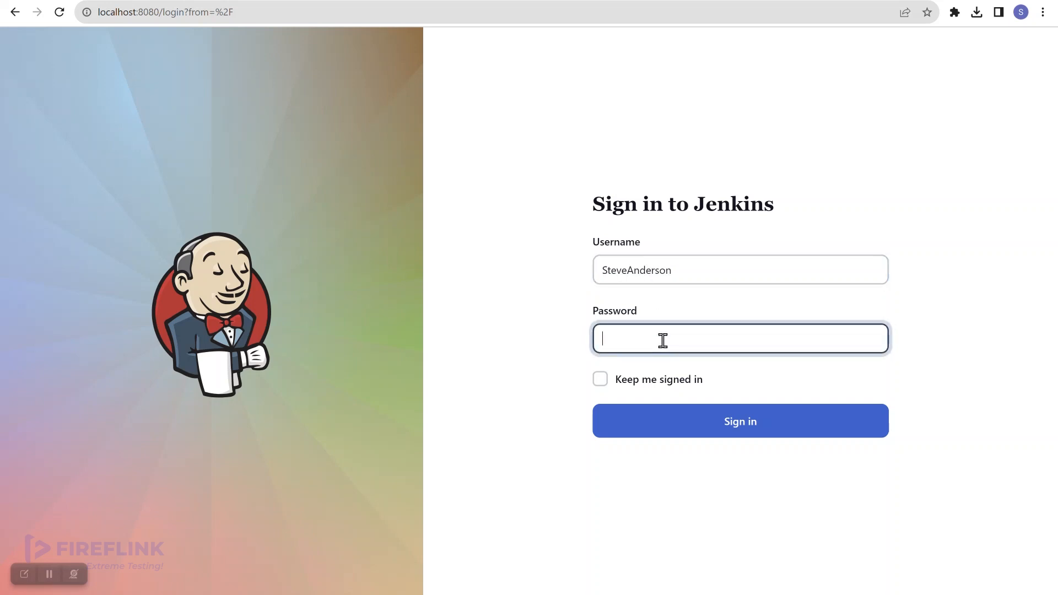
text(•••)
click(704, 425)
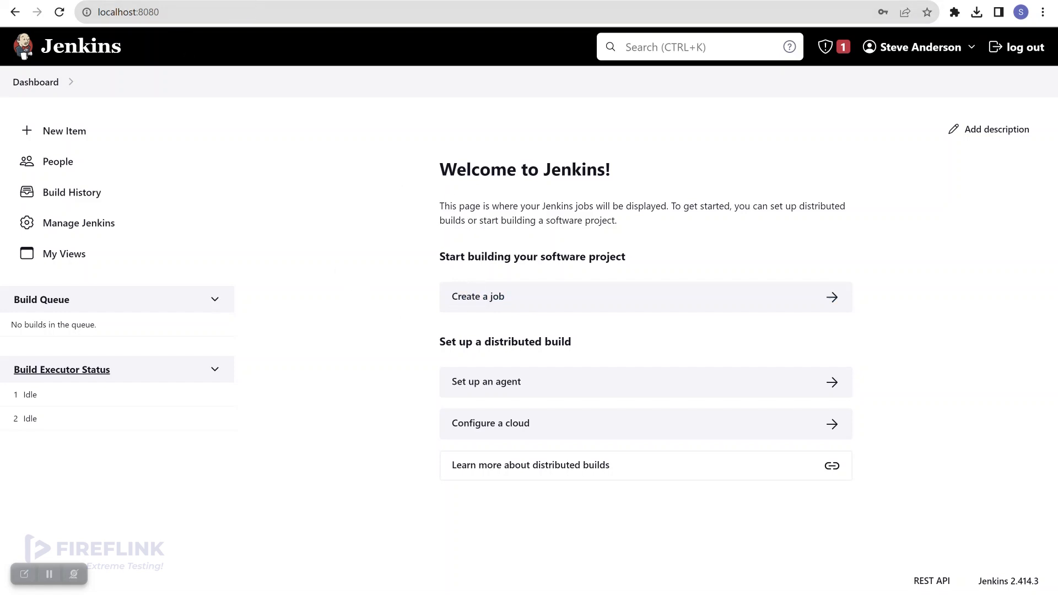
Download the fire-flink.hpi Jenkins plugin from FireFlink and view Chrome's recent downloads.
click(60, 0)
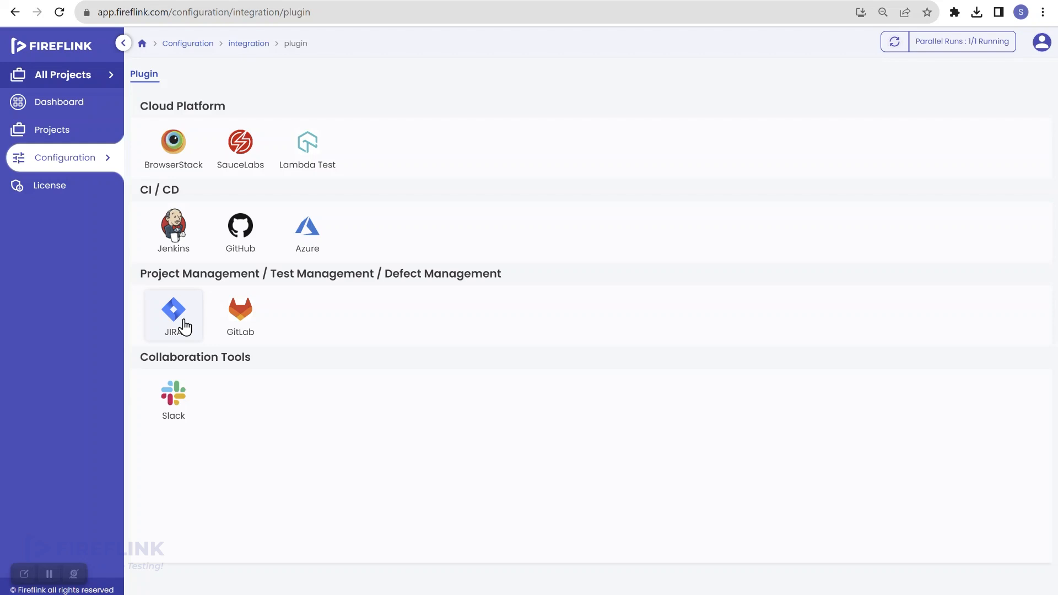
click(169, 233)
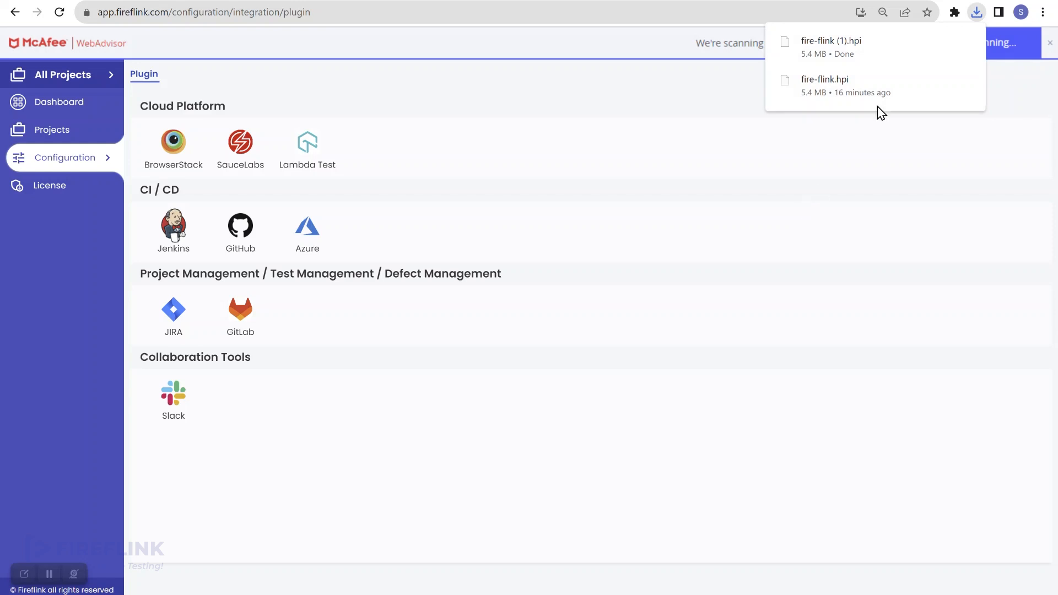
mouse_move(872, 54)
click(541, 1)
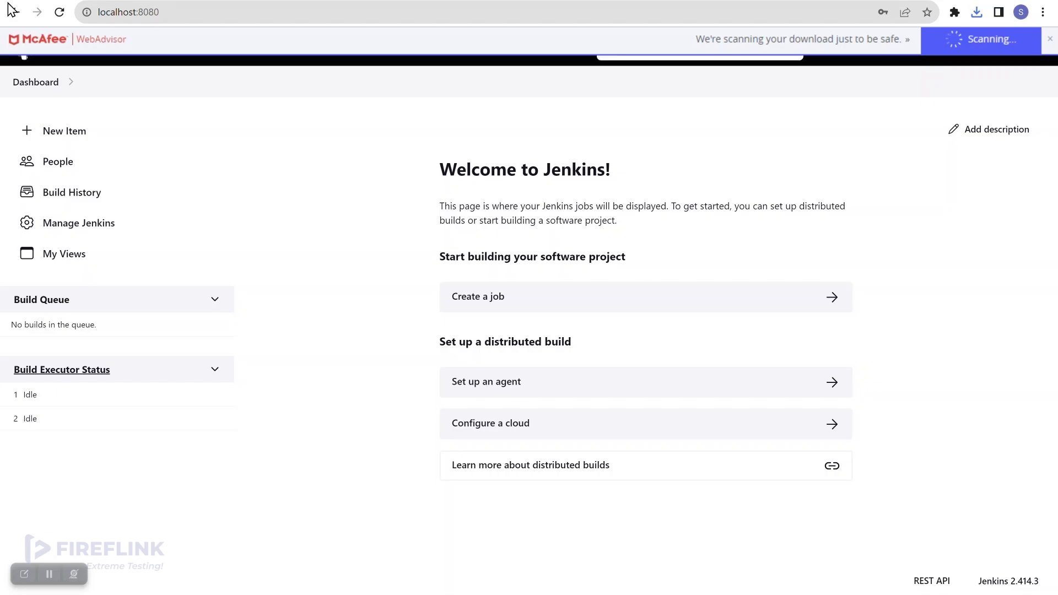
click(183, 1)
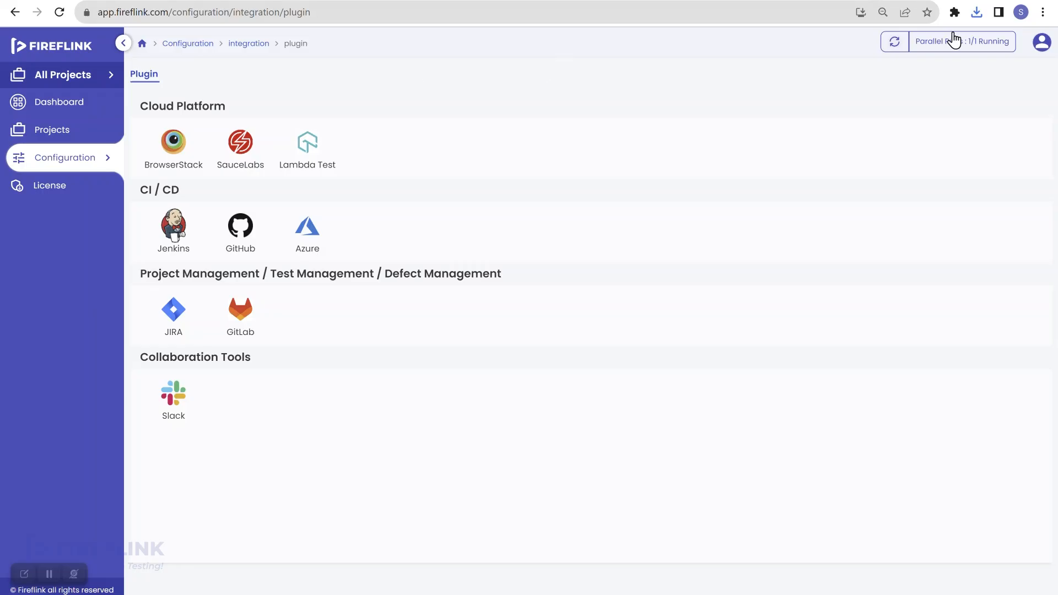
click(976, 12)
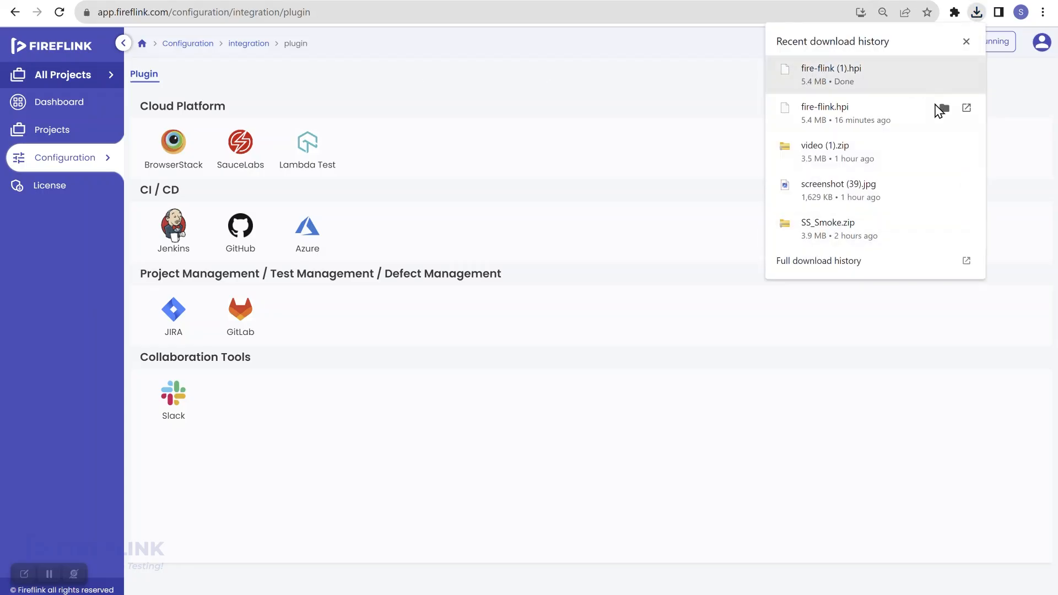
Show fire-flink.hpi in the Downloads folder, then return to the Jenkins localhost:8080 tab.
click(943, 107)
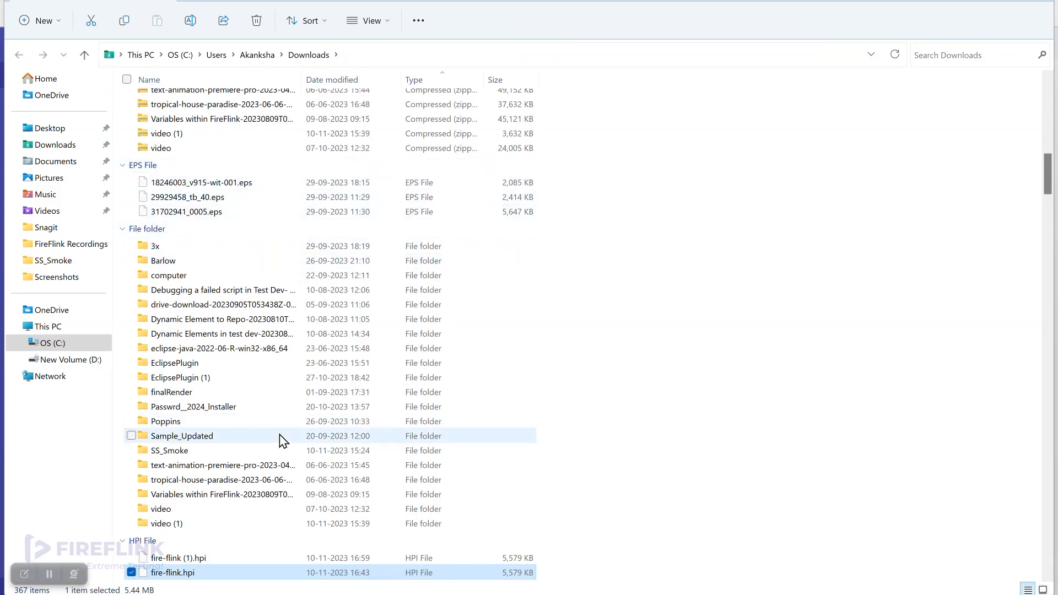
scroll(279, 439, down, 4)
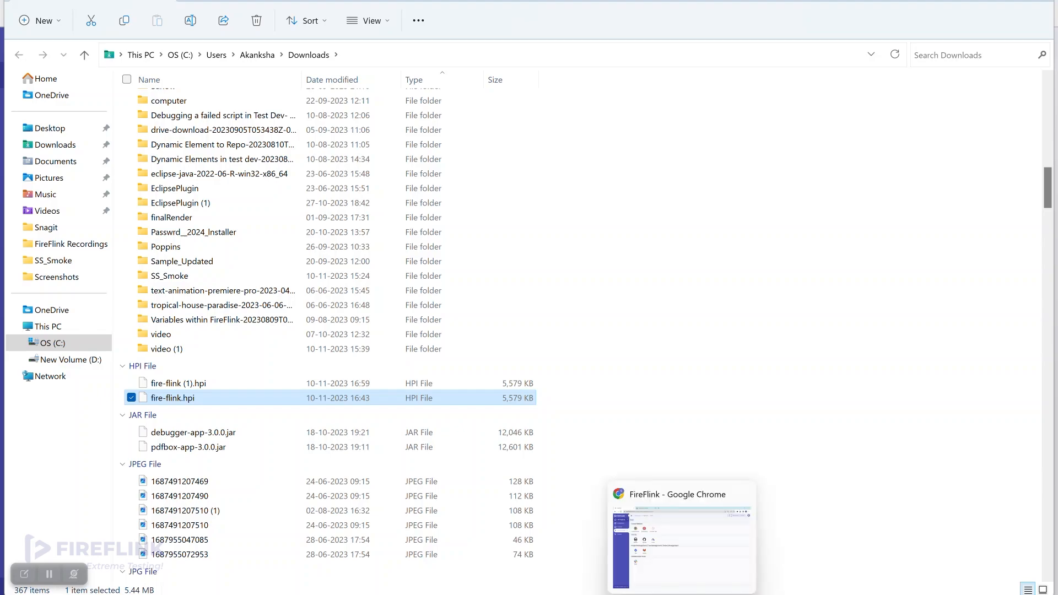
click(686, 573)
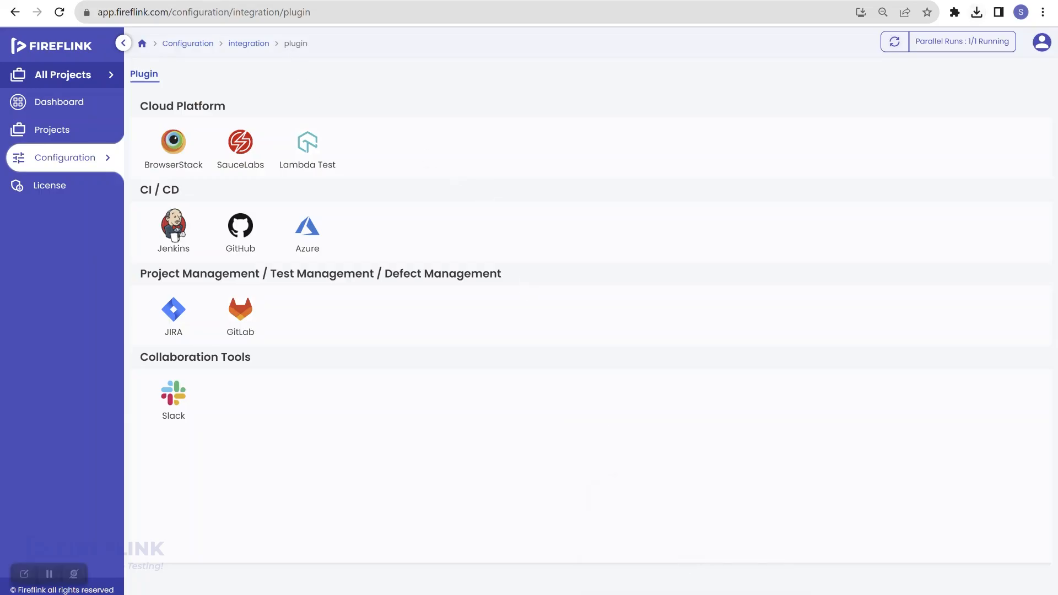
click(300, 2)
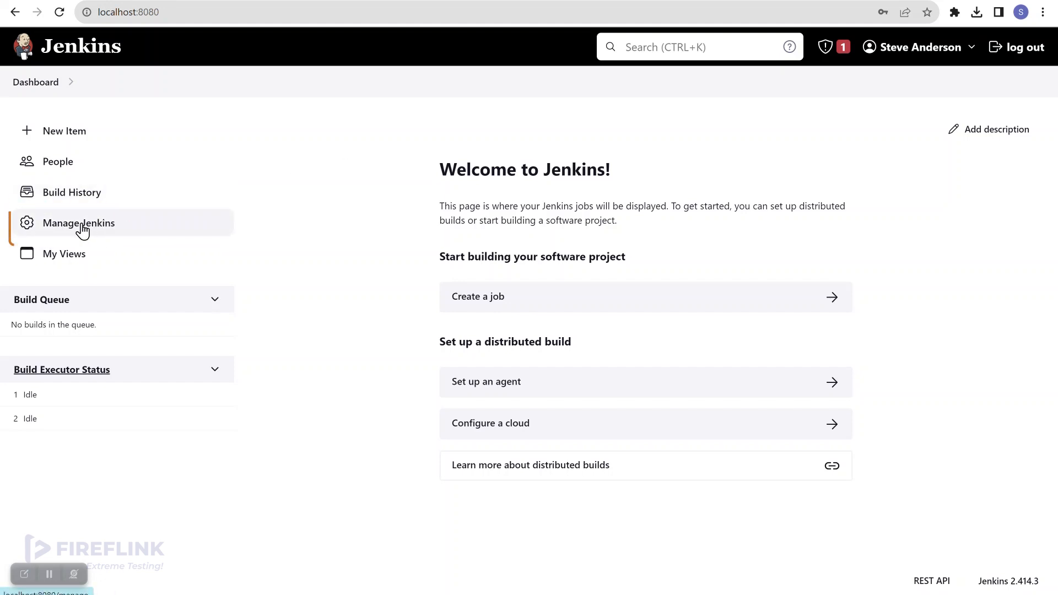
Open Manage Jenkins and scroll to Plugins under System Configuration.
click(122, 232)
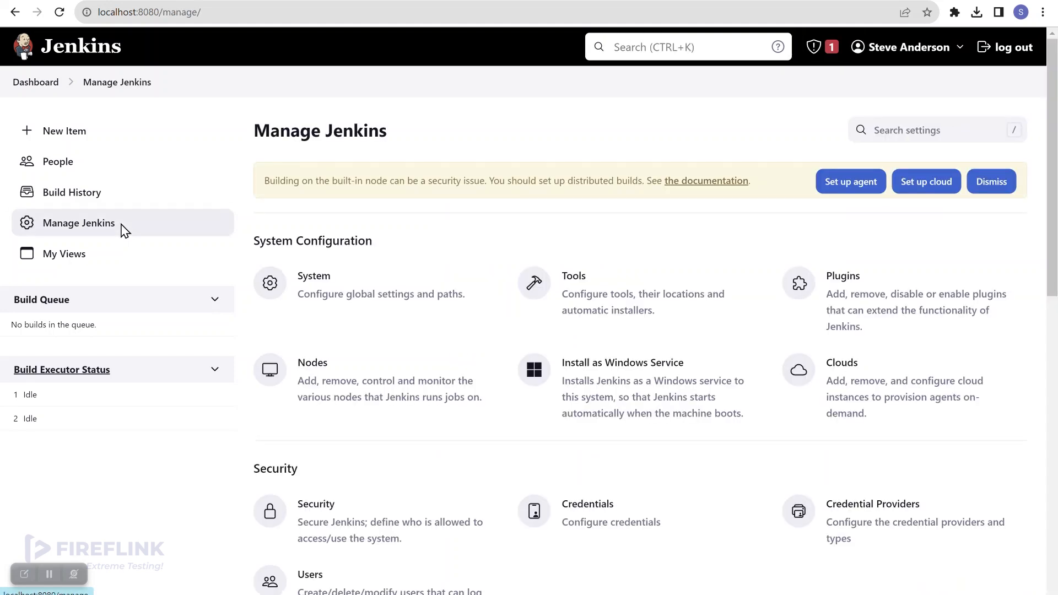
scroll(637, 261, down, 1)
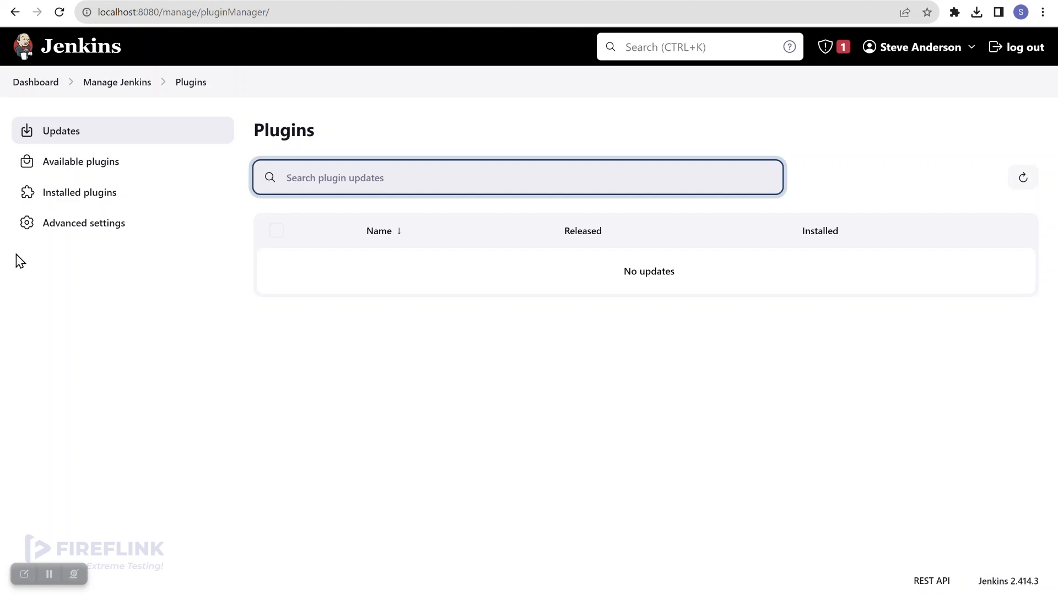
In Advanced settings > Deploy Plugin, choose fire-flink.hpi from the Downloads folder.
click(98, 230)
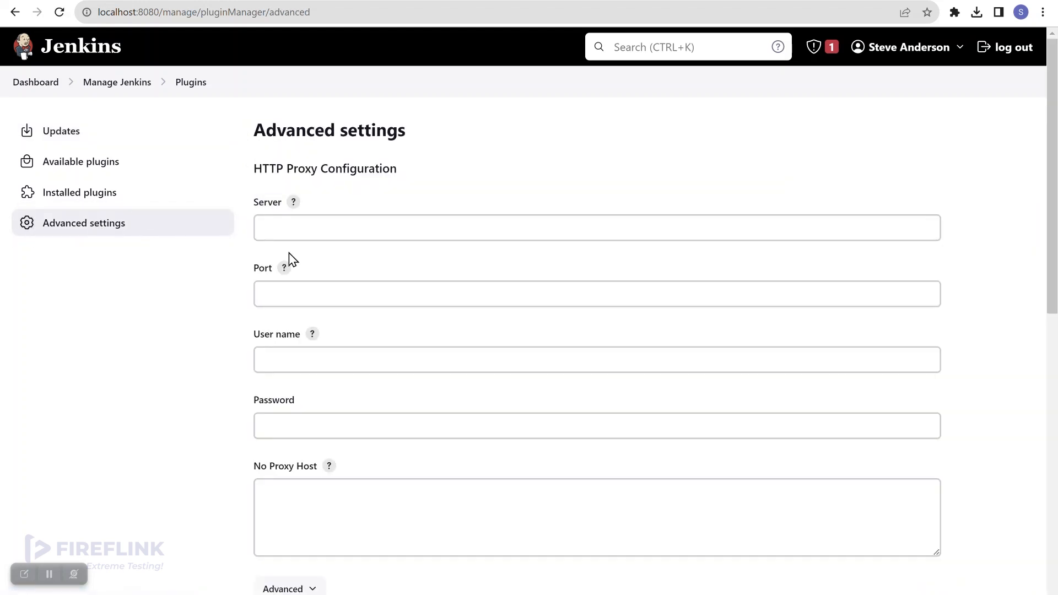
scroll(347, 274, down, 4)
scroll(347, 268, down, 2)
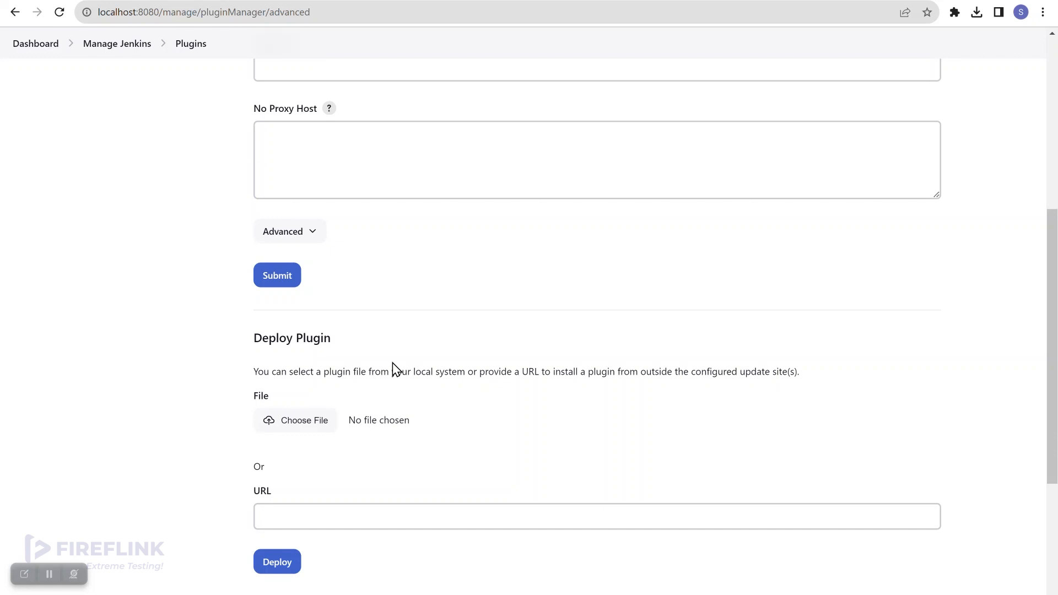
scroll(392, 363, down, 1)
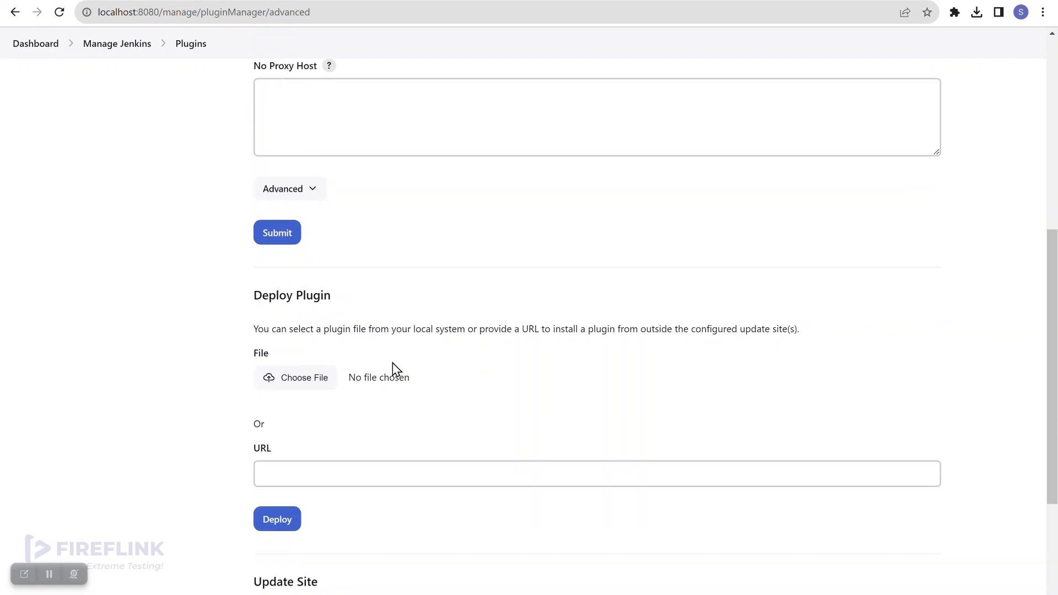
click(306, 381)
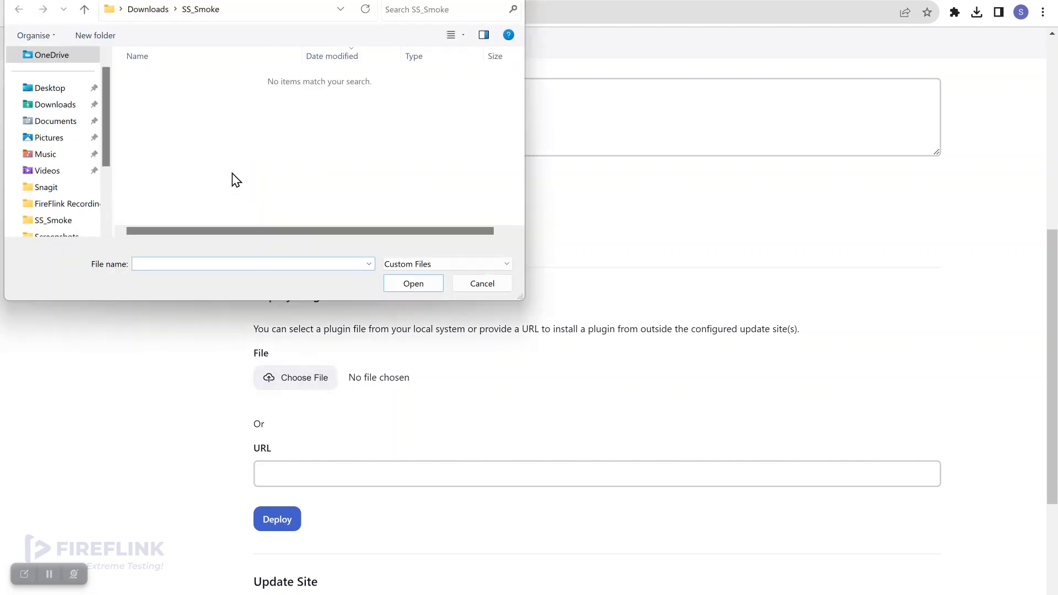
click(58, 108)
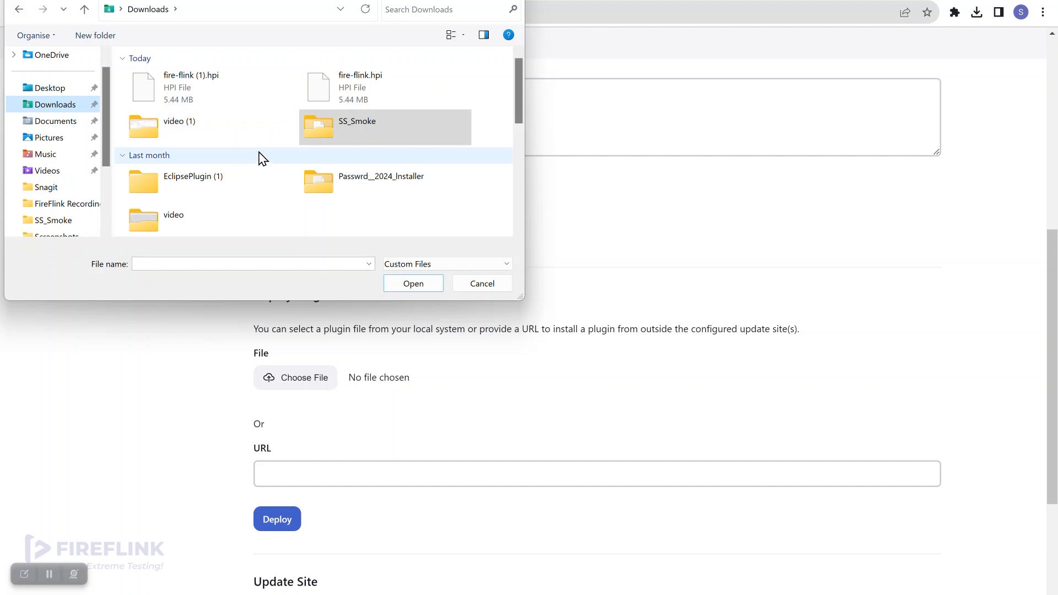
click(364, 96)
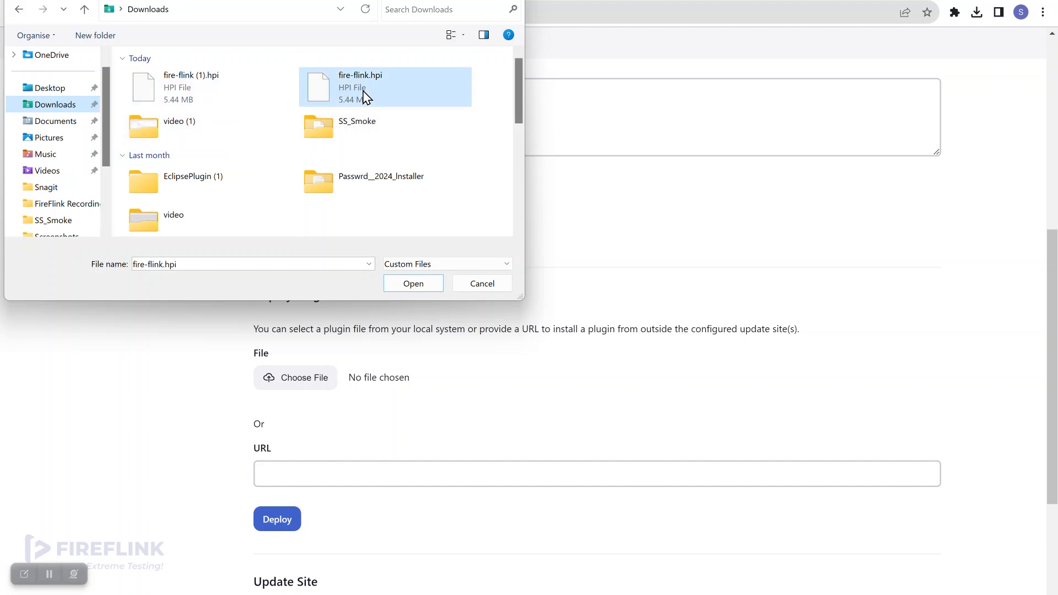
click(414, 284)
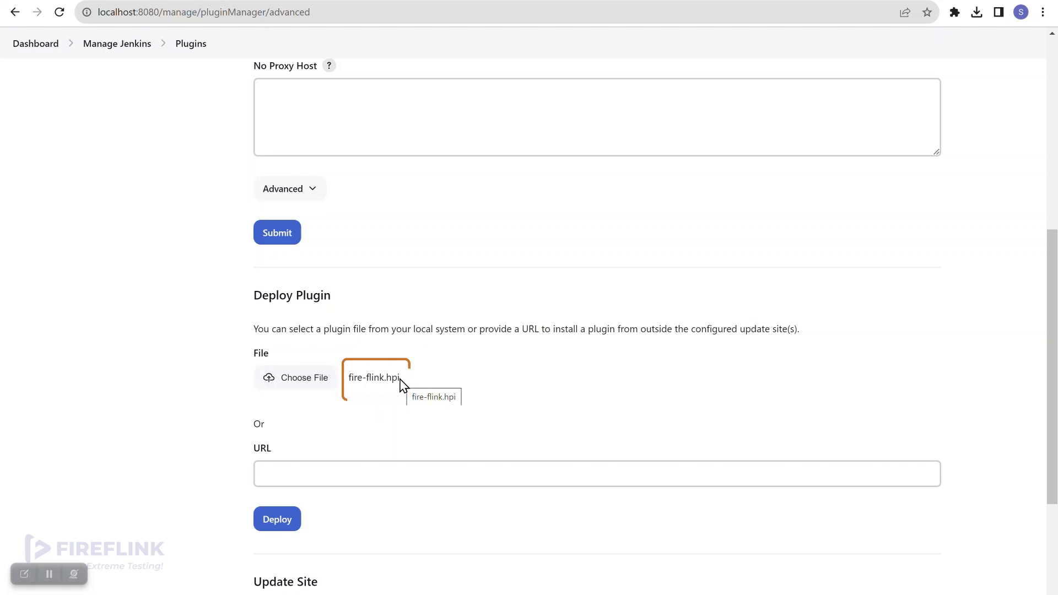
scroll(399, 387, down, 1)
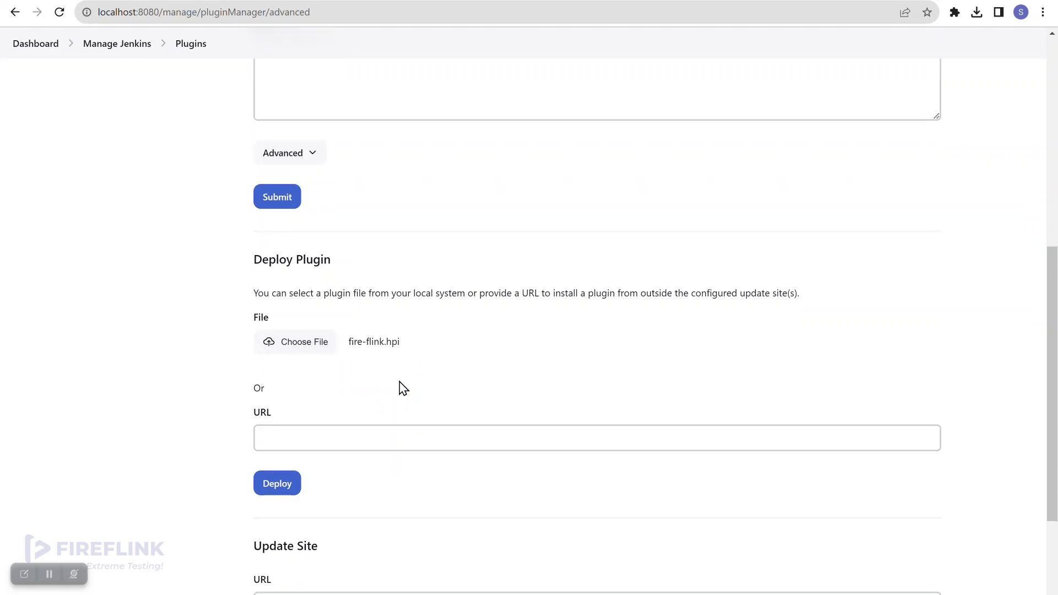
Deploy fire-flink.hpi, confirm FireFlink is enabled via 'firef' search, then return to Dashboard.
click(284, 487)
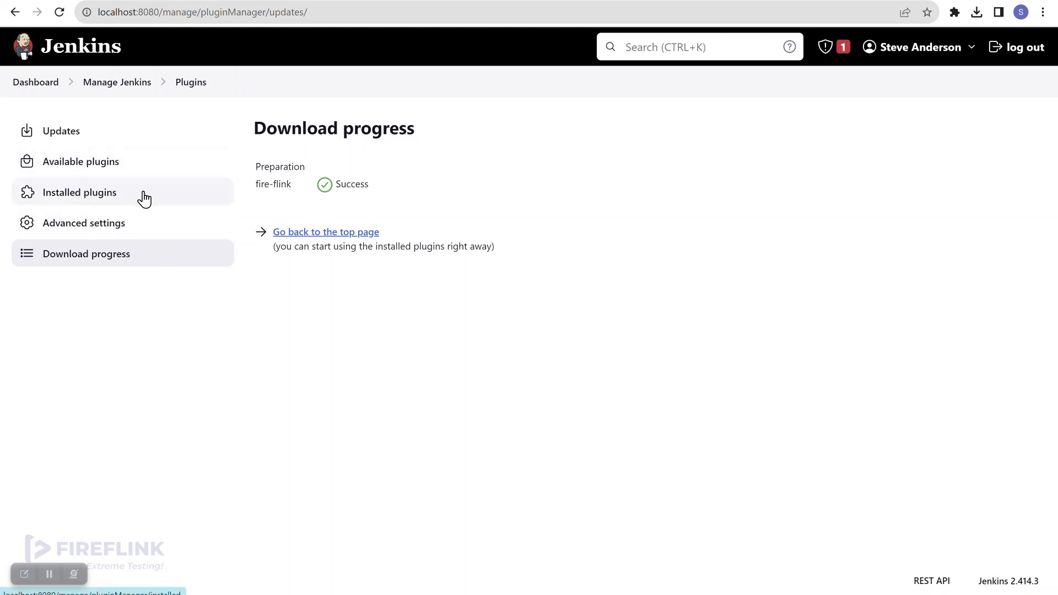
click(123, 198)
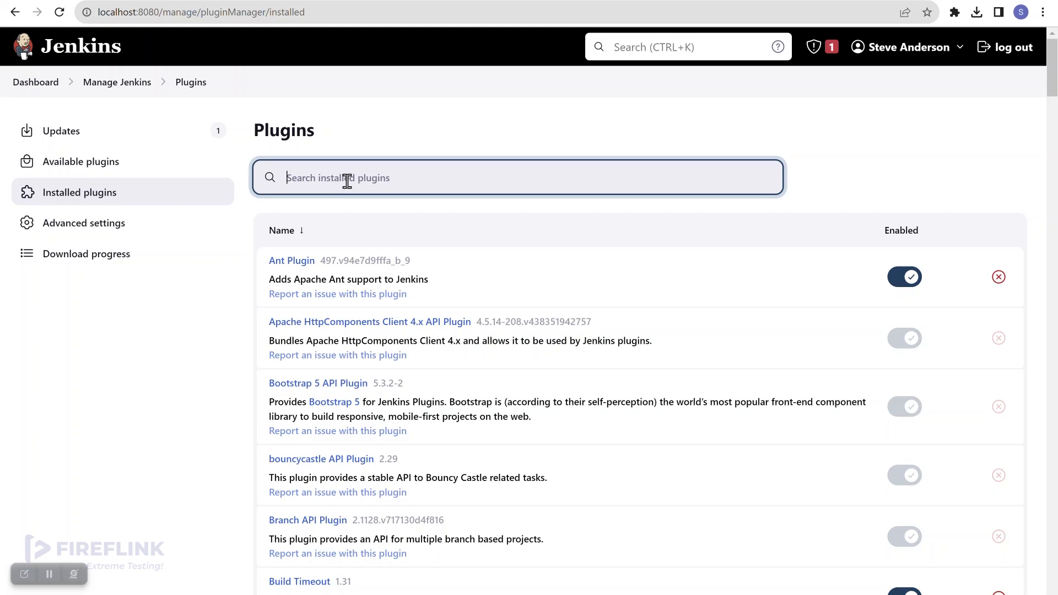
text(firef)
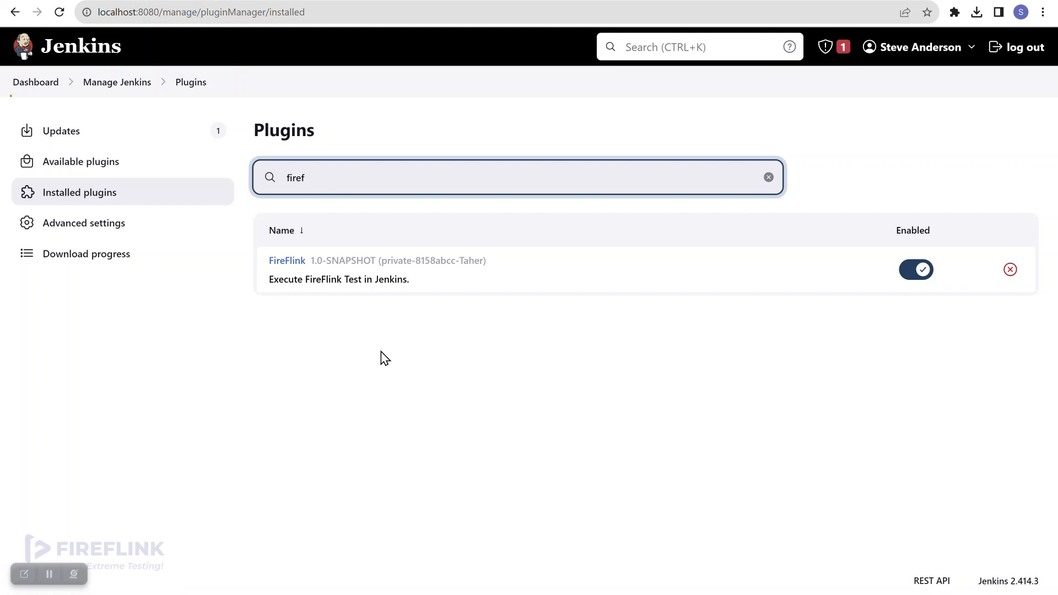
click(46, 84)
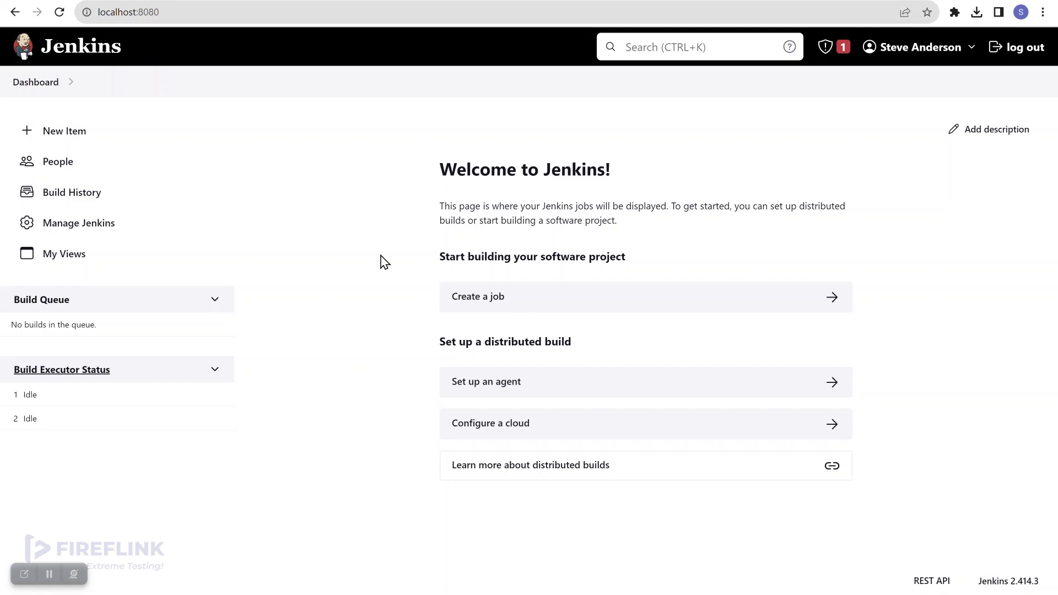
Create a new freestyle project named 'Shopperssatck' to reach its Configure page.
click(79, 136)
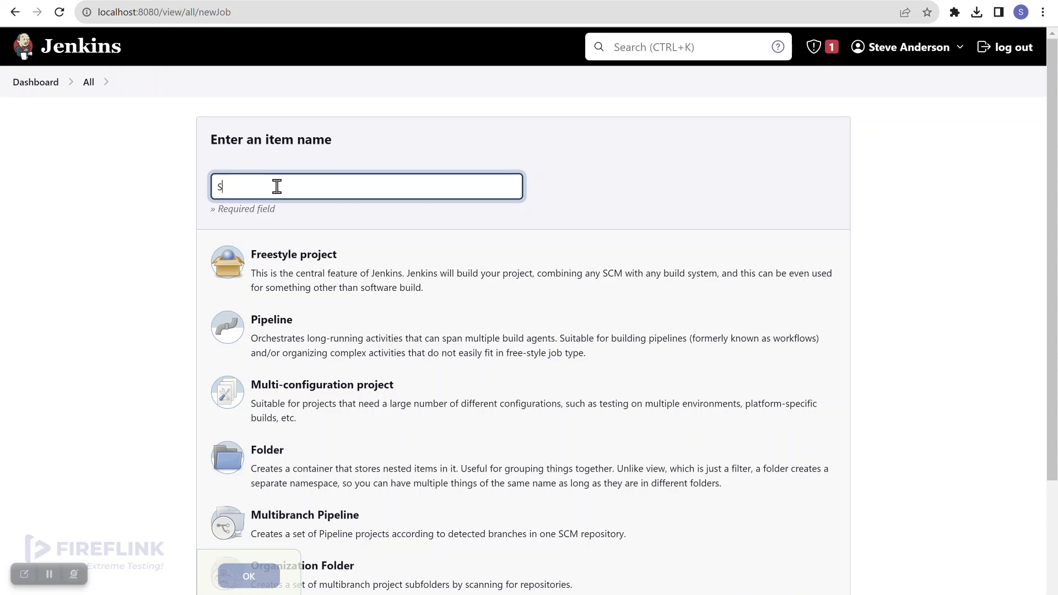
text(Shopperssatck)
click(350, 272)
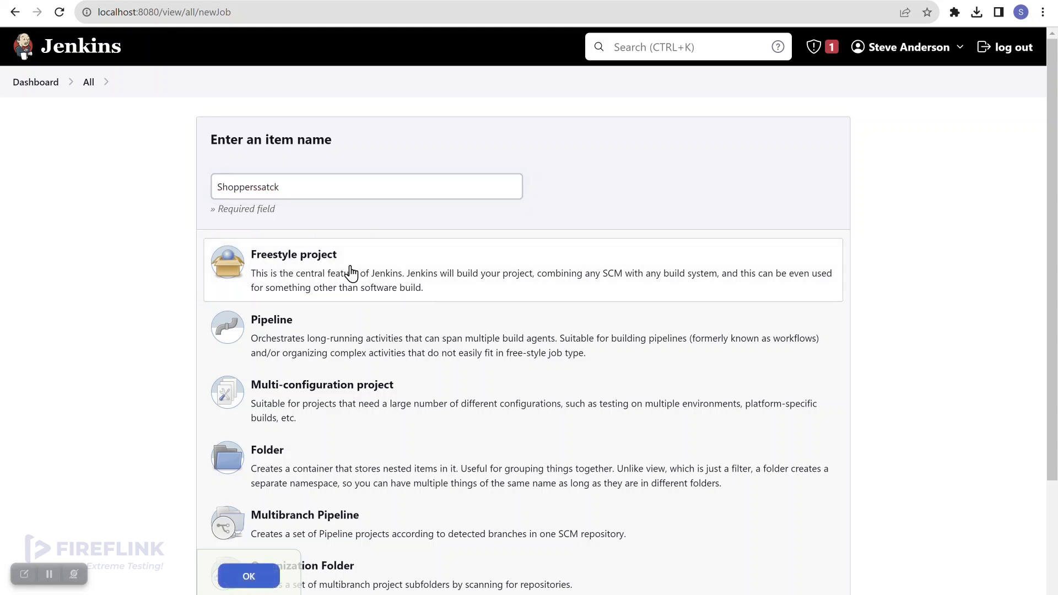
click(267, 581)
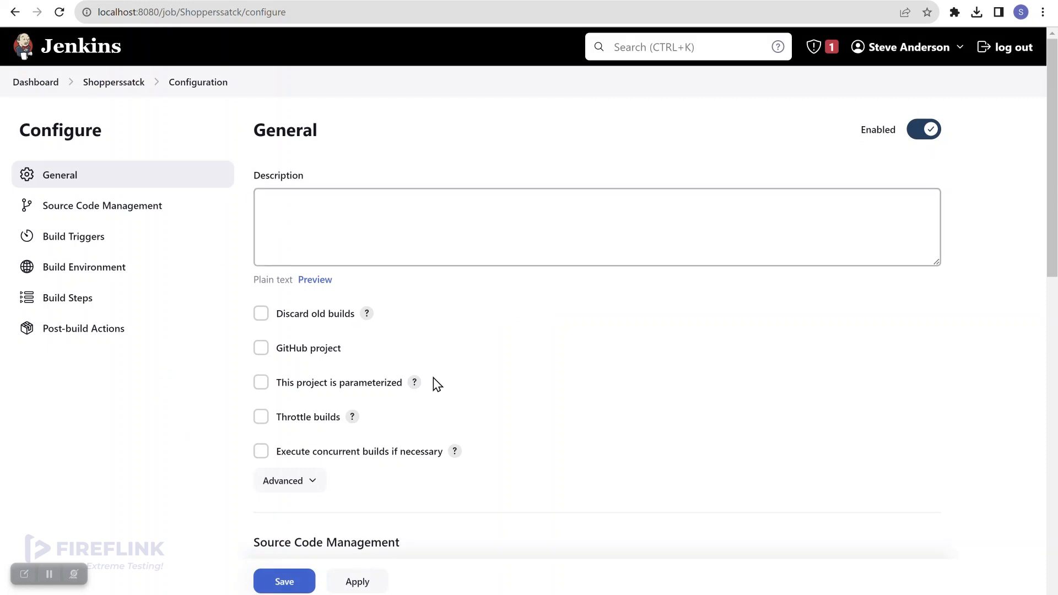
Add an Execute FireFlink Test build step and focus its empty Server URL field.
click(94, 300)
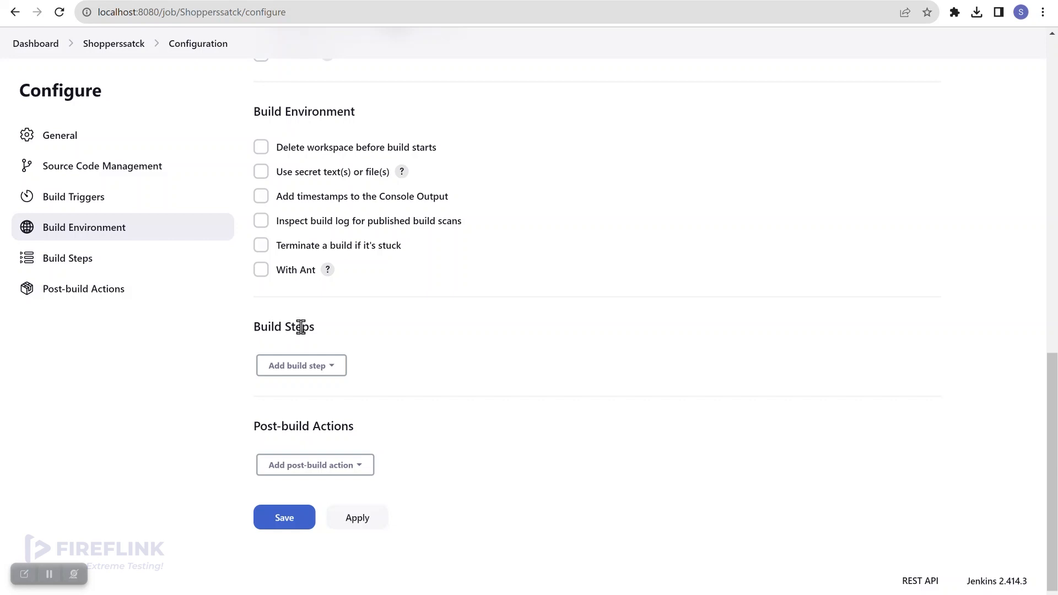
click(322, 370)
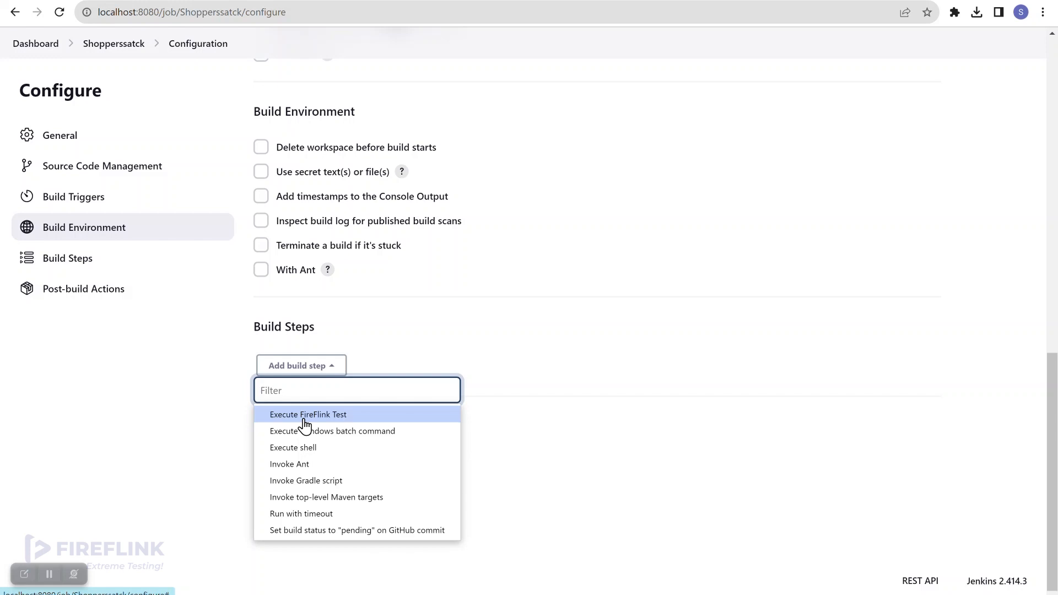
click(346, 417)
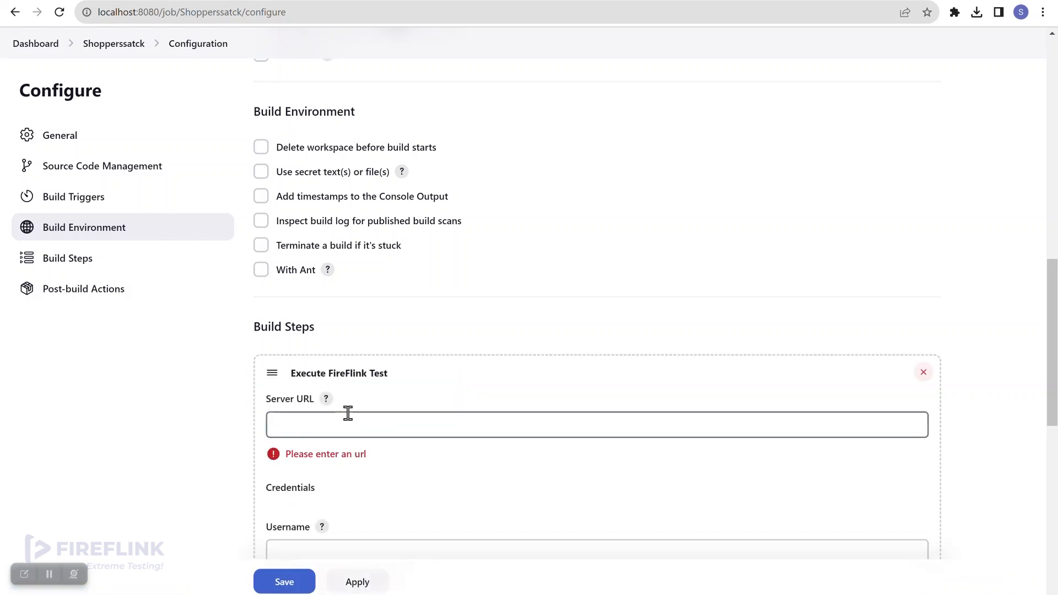
scroll(425, 403, down, 1)
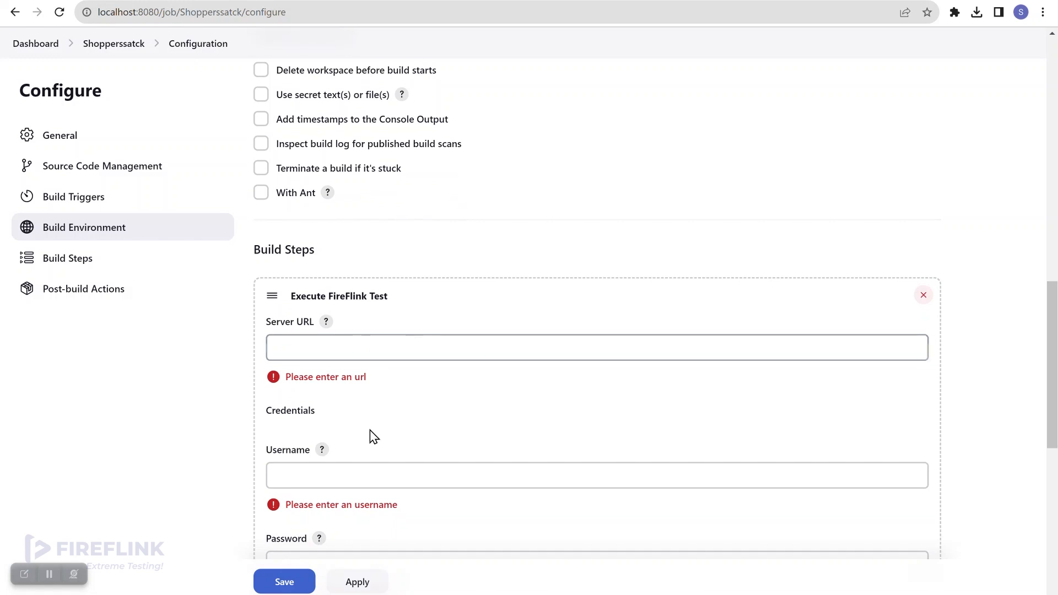
scroll(368, 465, down, 1)
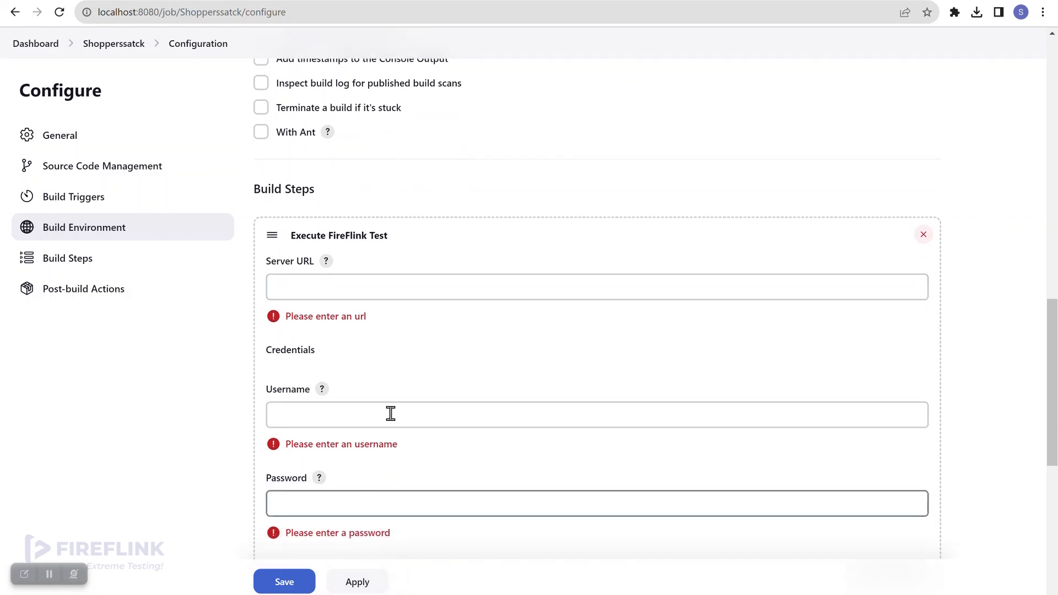
click(332, 293)
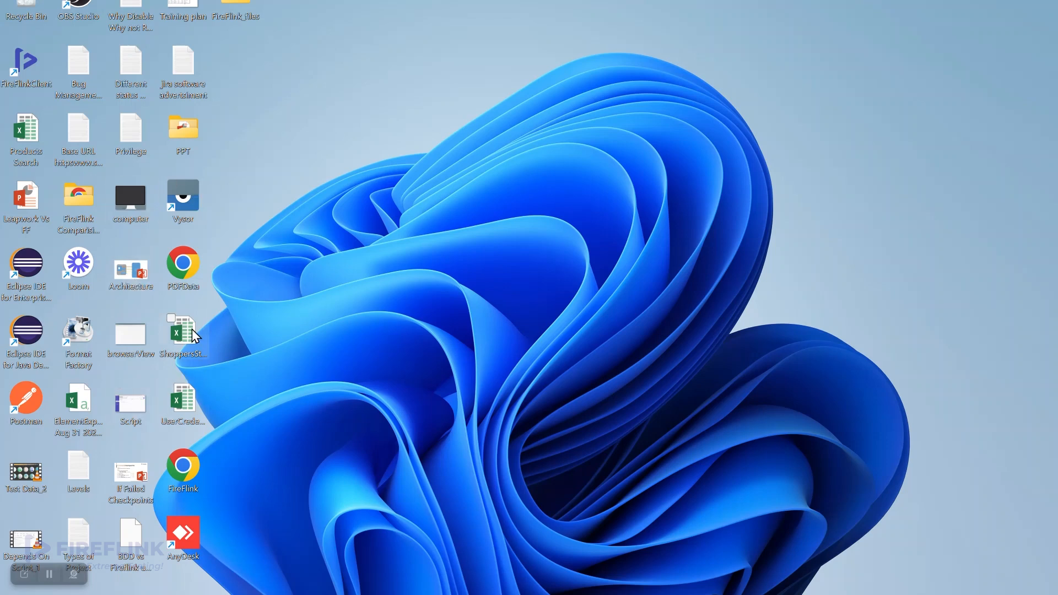
Open the FireFlinkClient install location, go into resources\flinko-client, and select the configuration file.
click(35, 69)
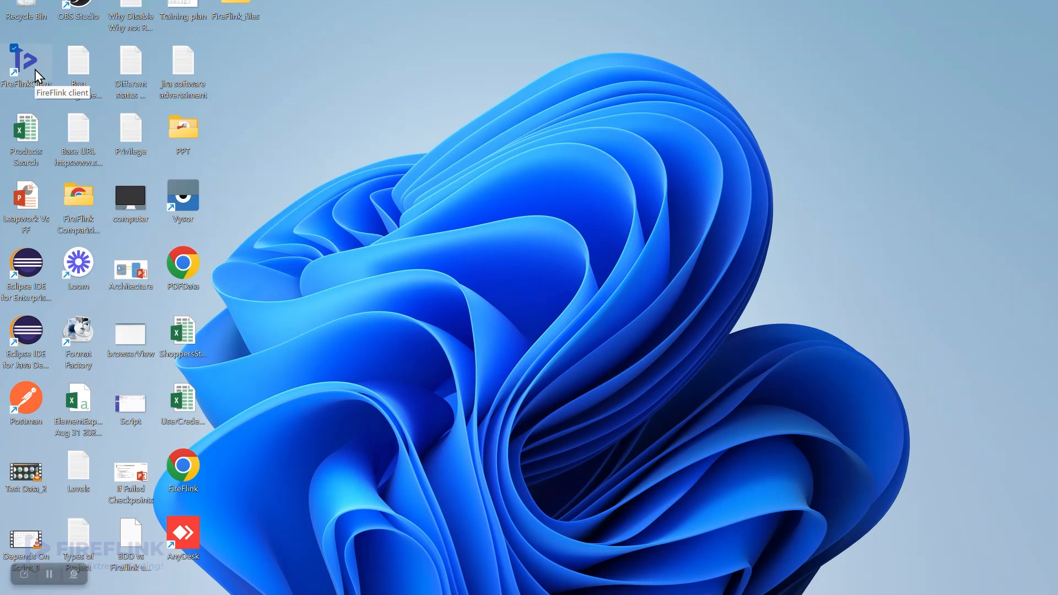
right_click(34, 70)
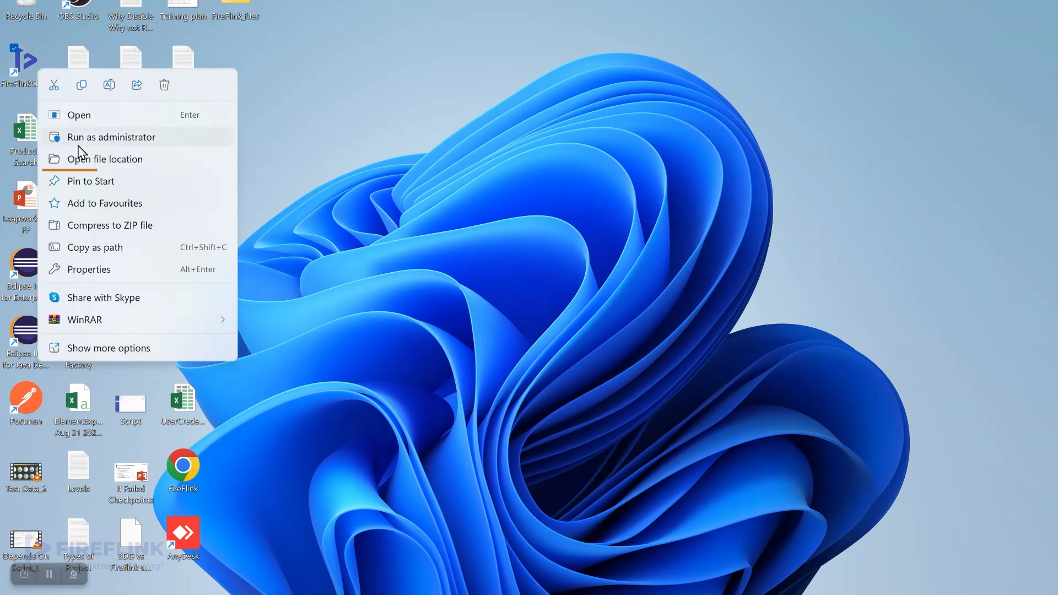
click(136, 169)
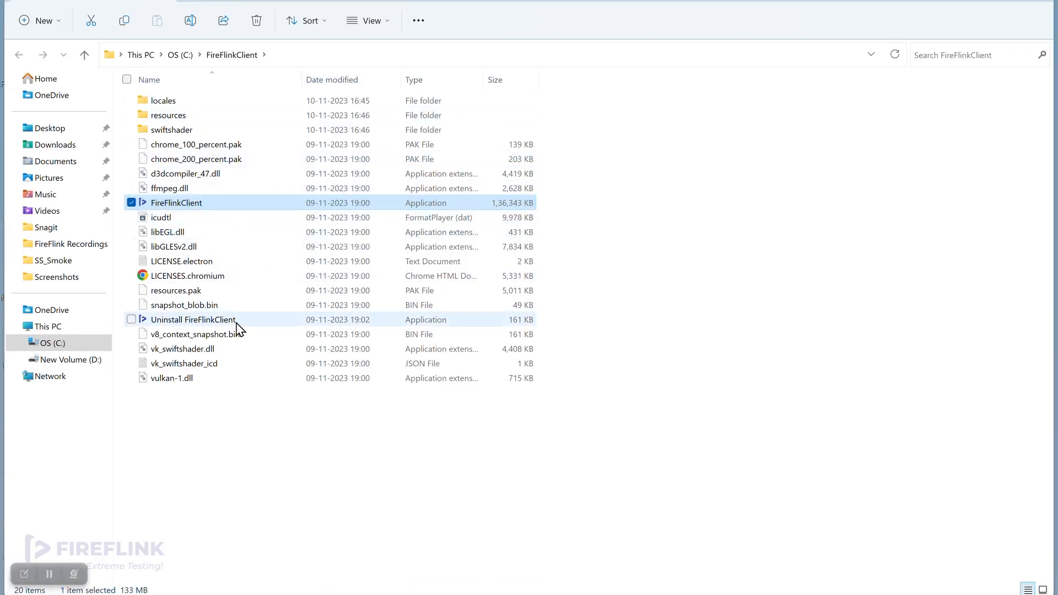
double_click(202, 116)
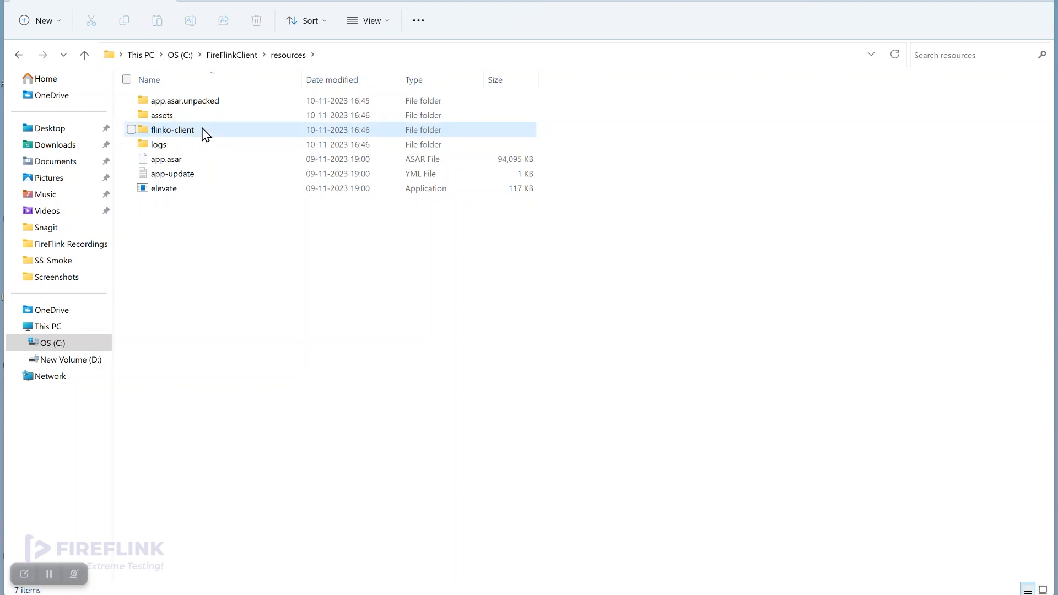
double_click(202, 131)
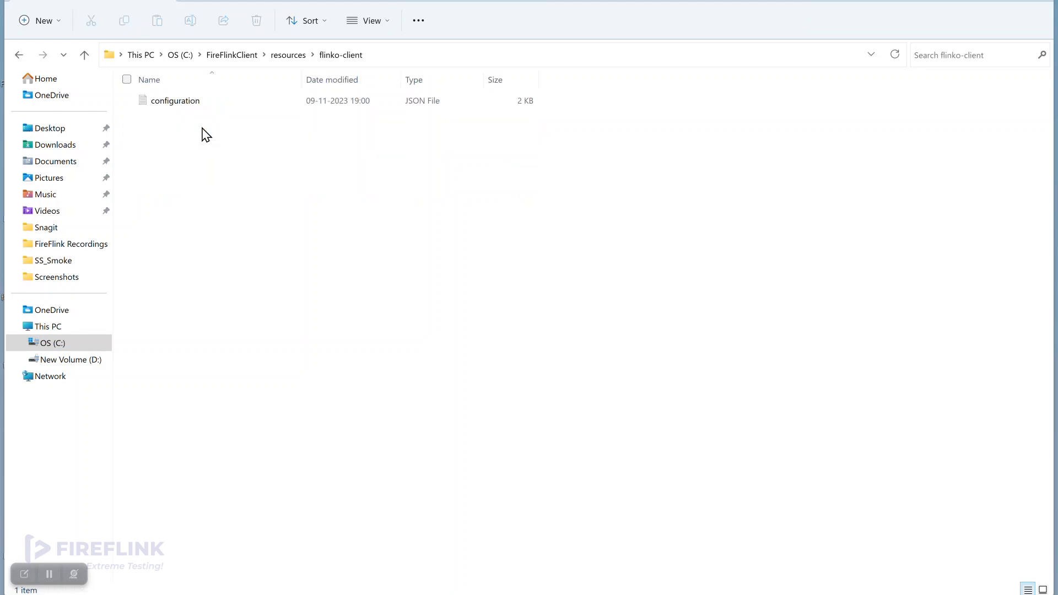
click(185, 105)
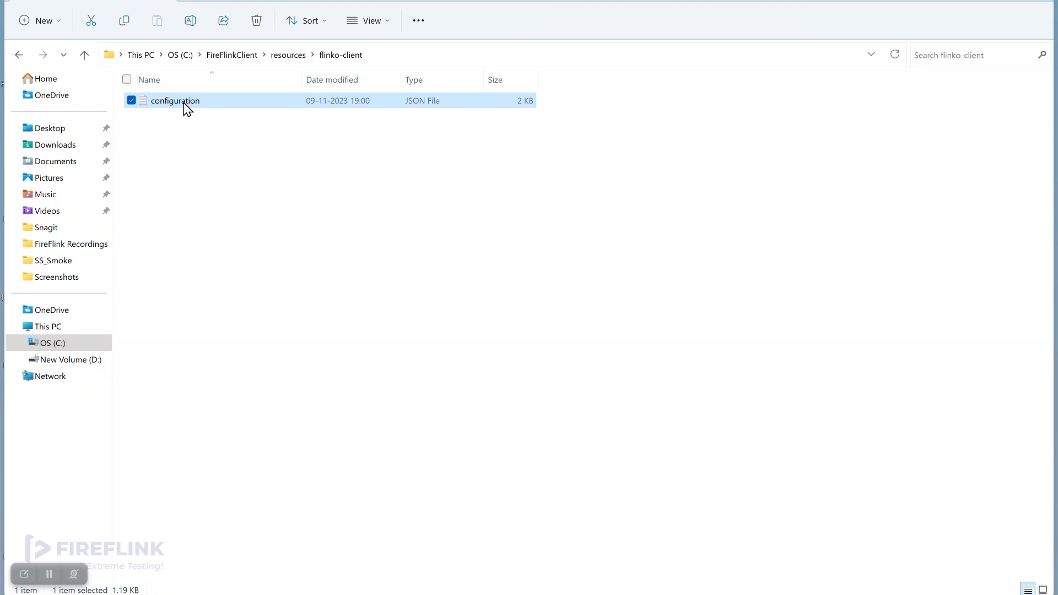
double_click(218, 104)
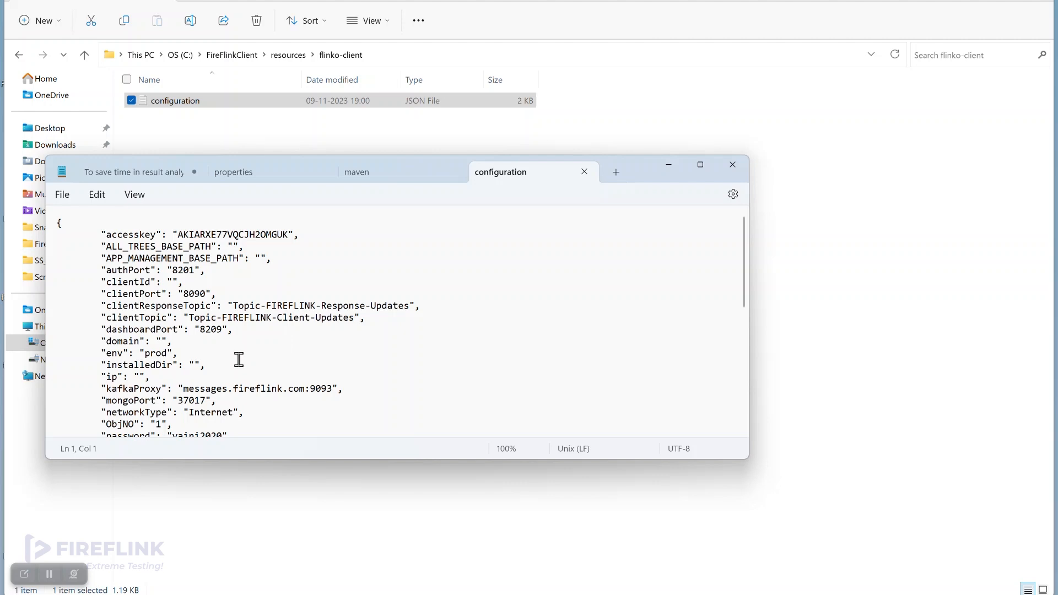
scroll(238, 360, down, 8)
scroll(238, 360, up, 2)
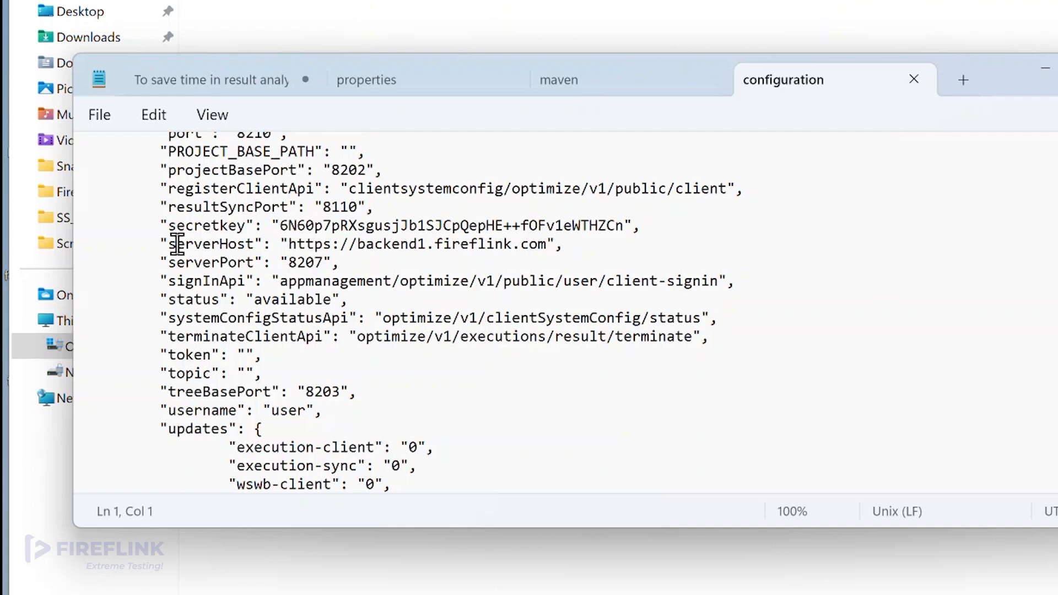
drag(168, 244, 548, 243)
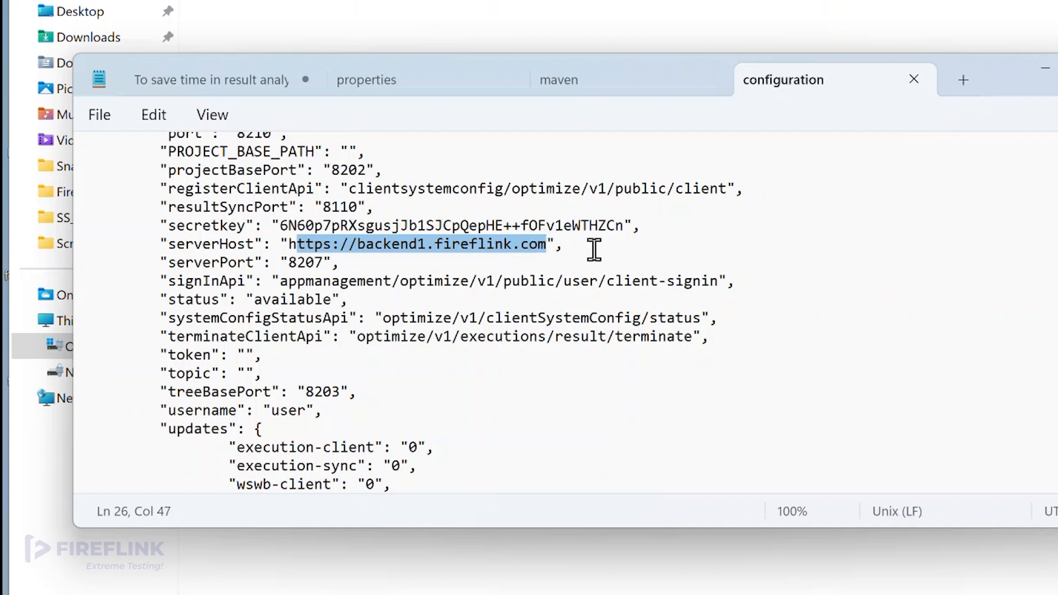
click(563, 246)
click(292, 245)
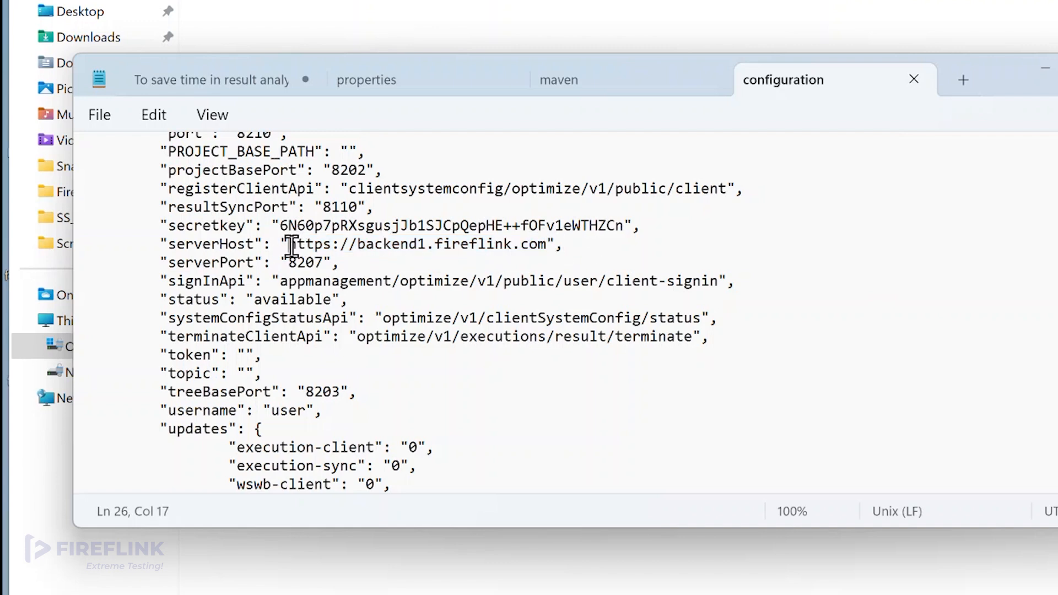
drag(291, 245, 548, 244)
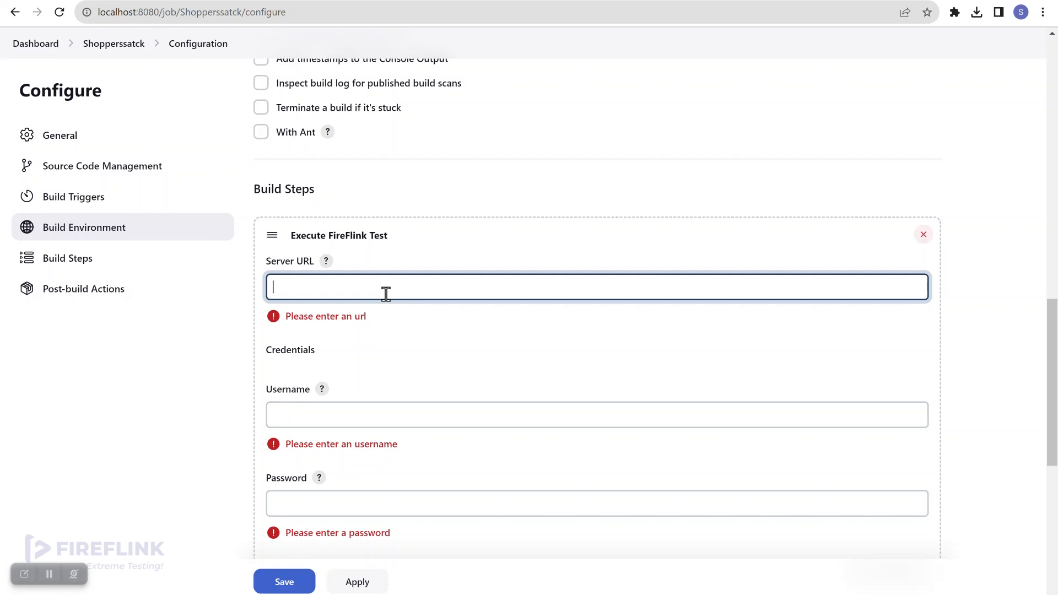
text(https://backend1.fireflink.com)
Minimize the browser and configuration file to show the desktop.
click(988, 1)
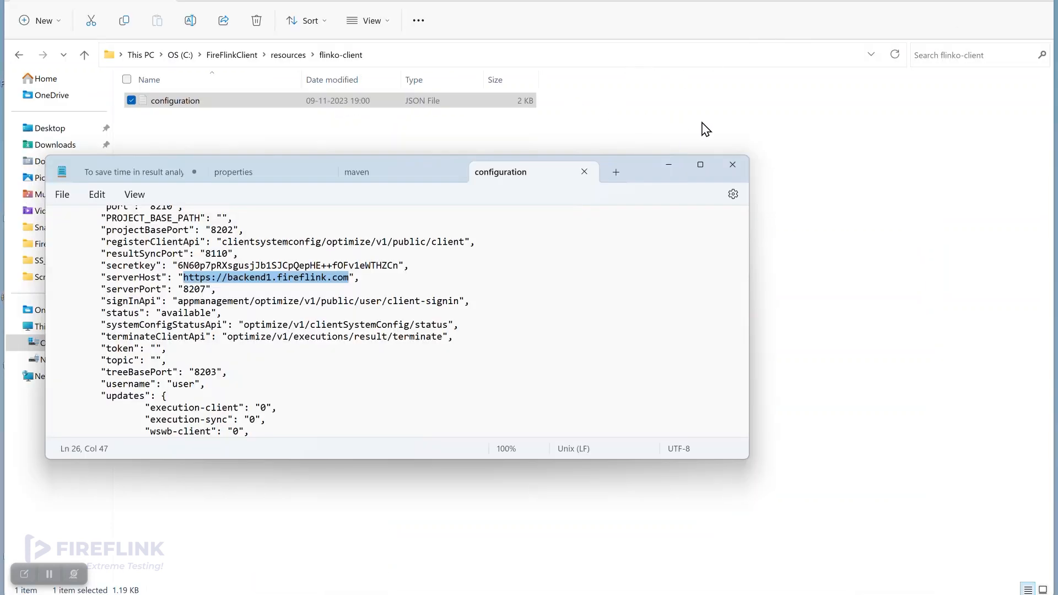
click(706, 129)
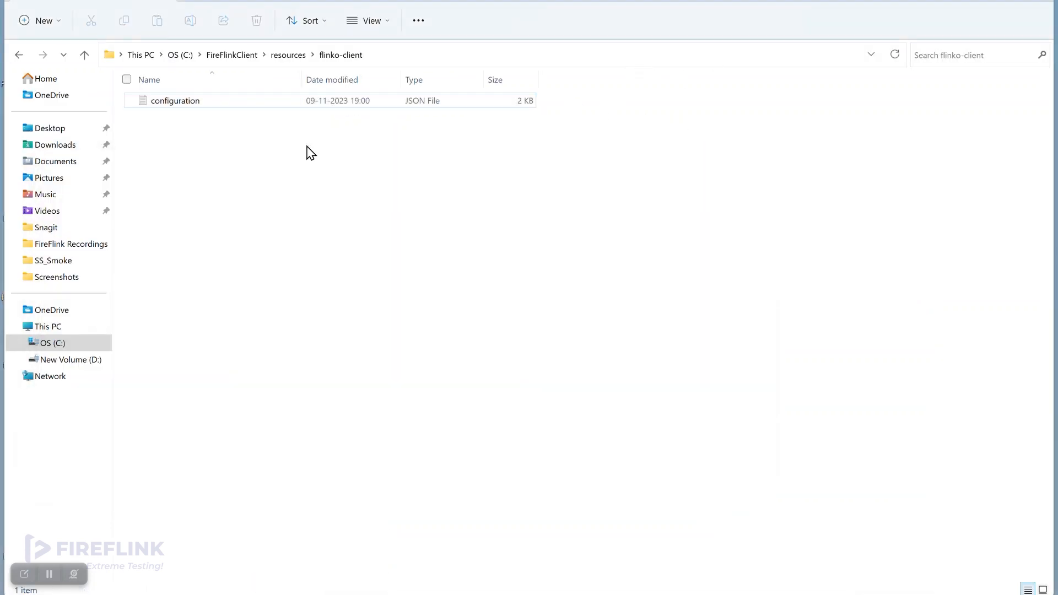
click(65, 131)
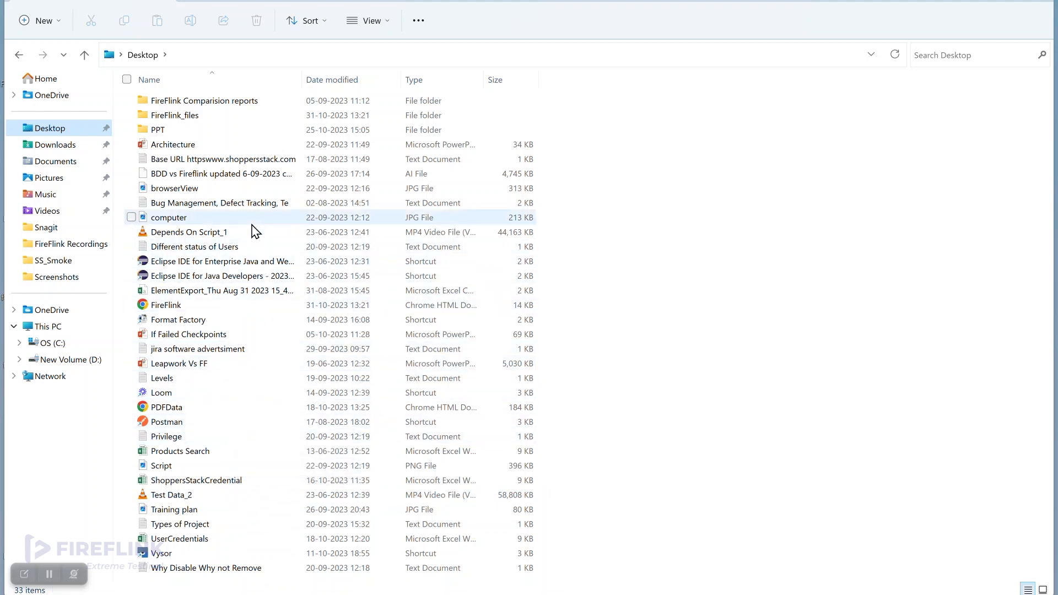
click(257, 348)
key(f)
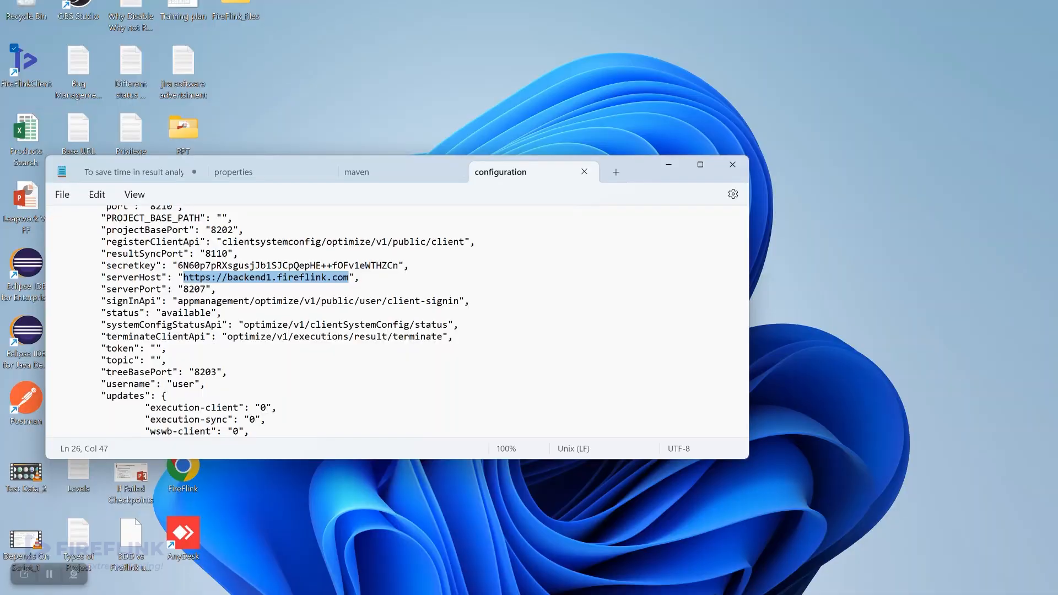
click(668, 165)
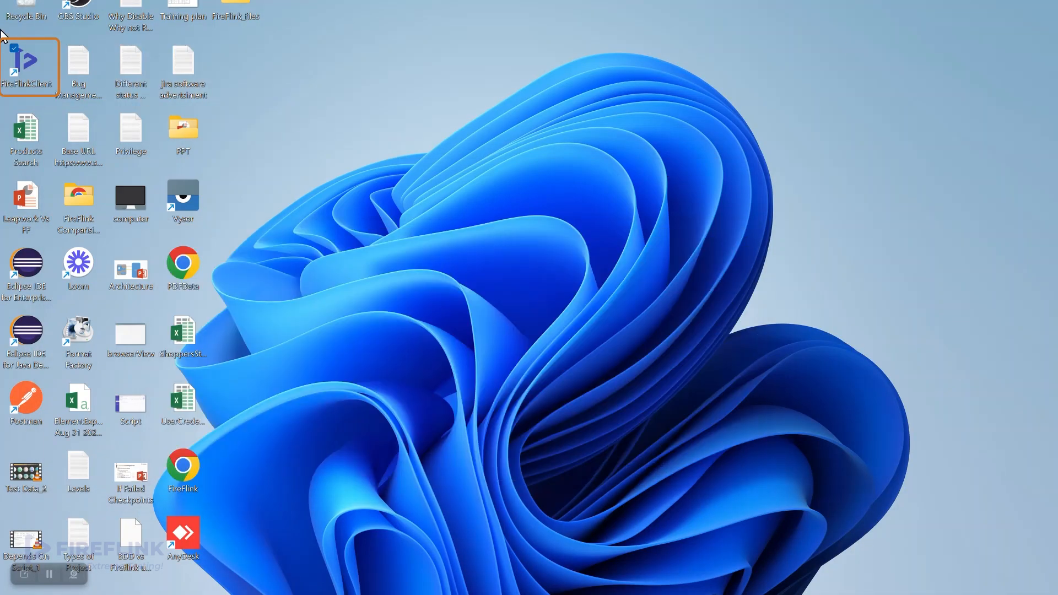
Reopen the configuration file from the FireFlinkClient resources\flinko-client folder.
right_click(36, 64)
click(99, 153)
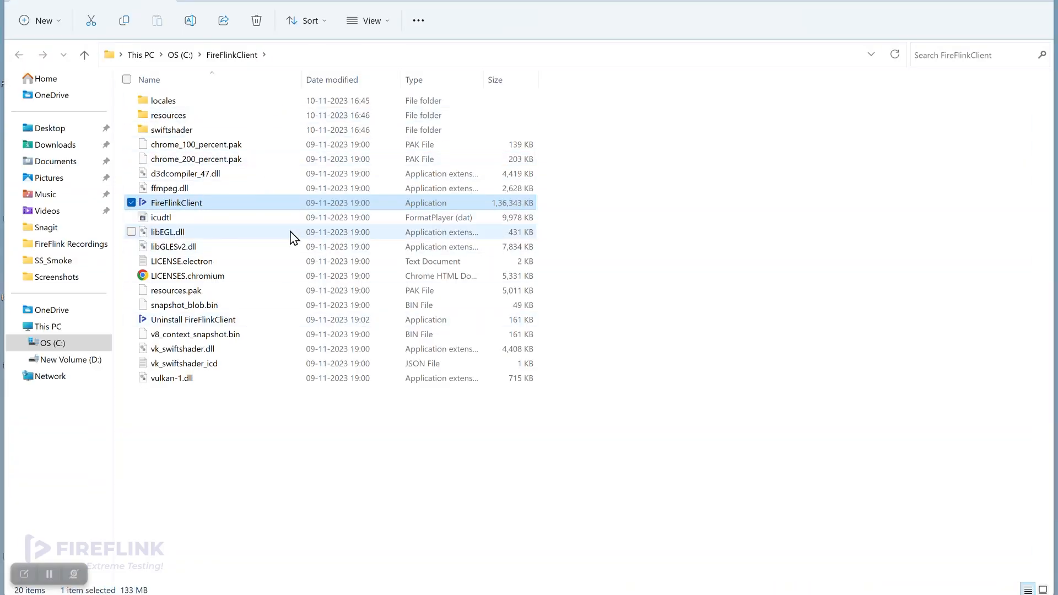
double_click(182, 117)
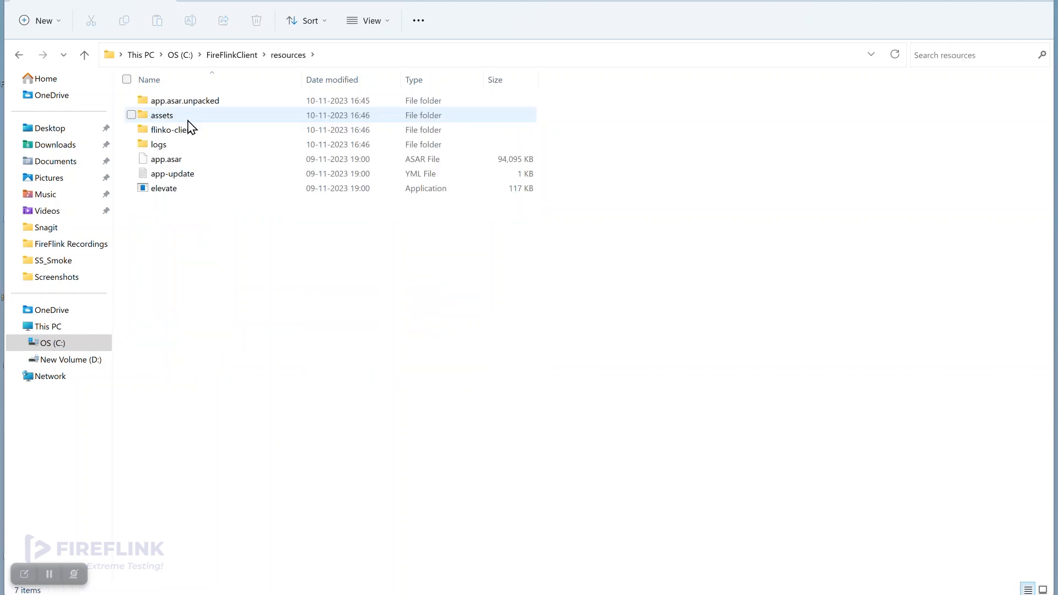
click(193, 130)
double_click(193, 130)
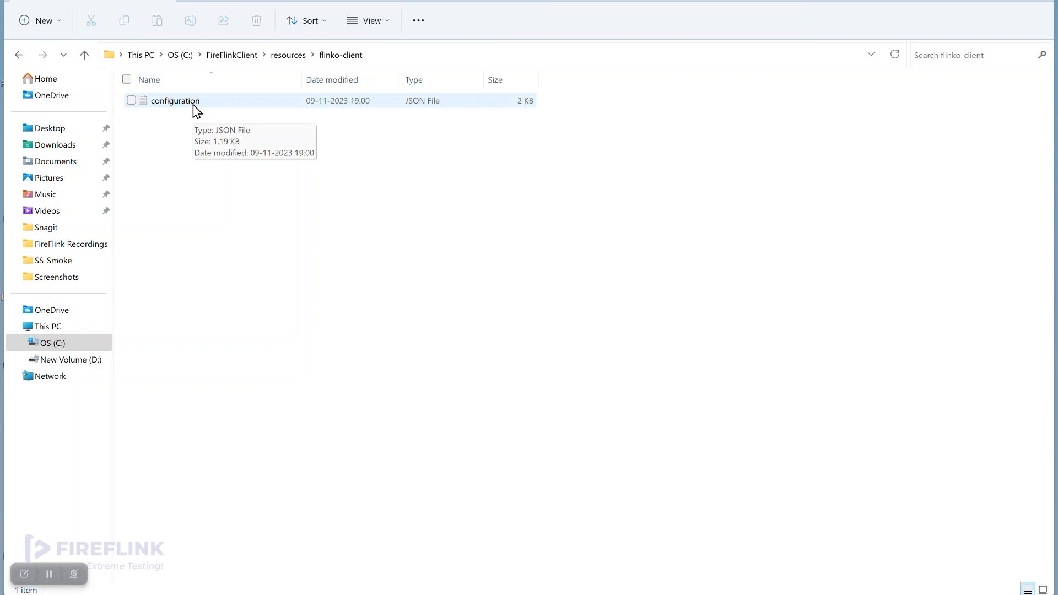
click(197, 110)
double_click(194, 106)
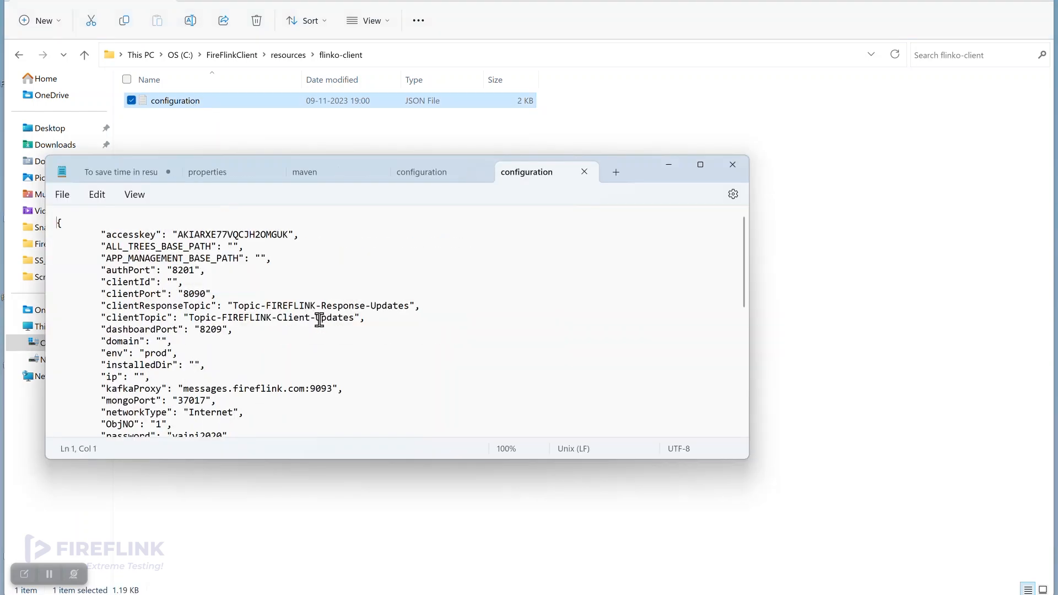
Select the serverHost URL value again, then return to the Jenkins job configuration.
scroll(231, 308, down, 3)
scroll(233, 308, down, 2)
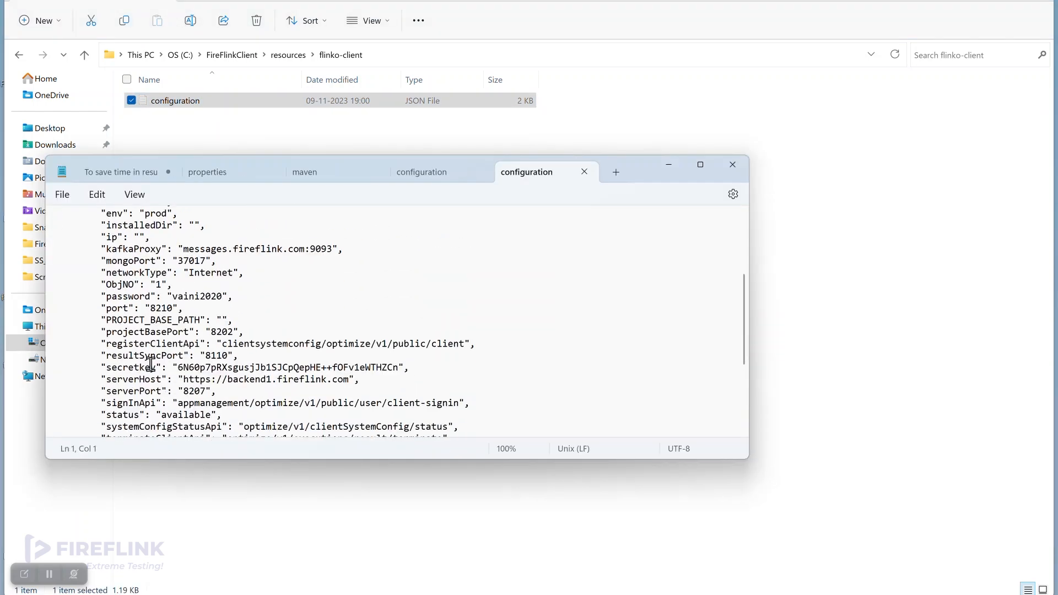
double_click(123, 379)
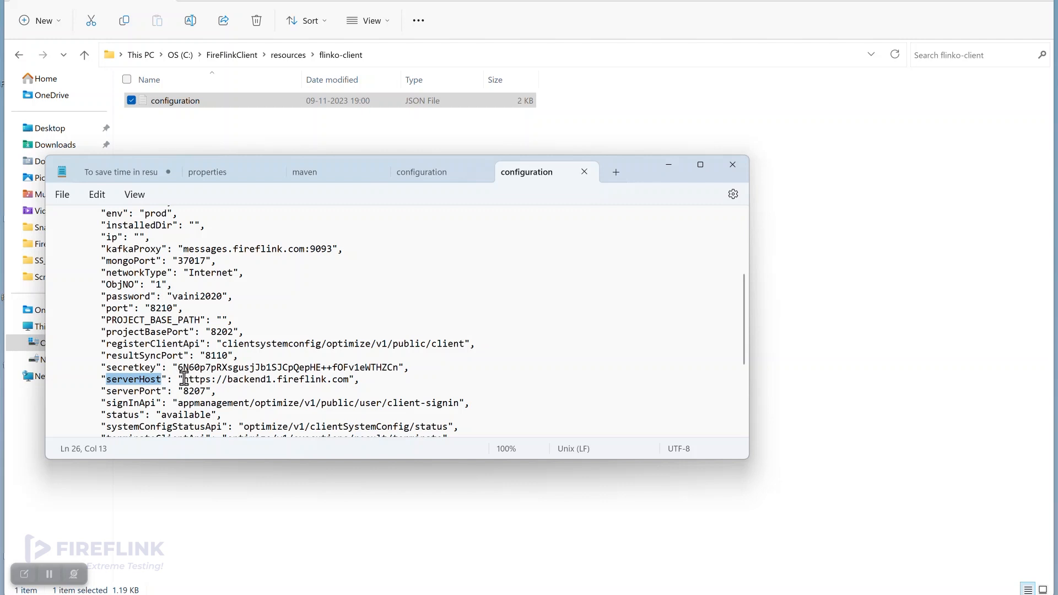
drag(183, 378, 353, 377)
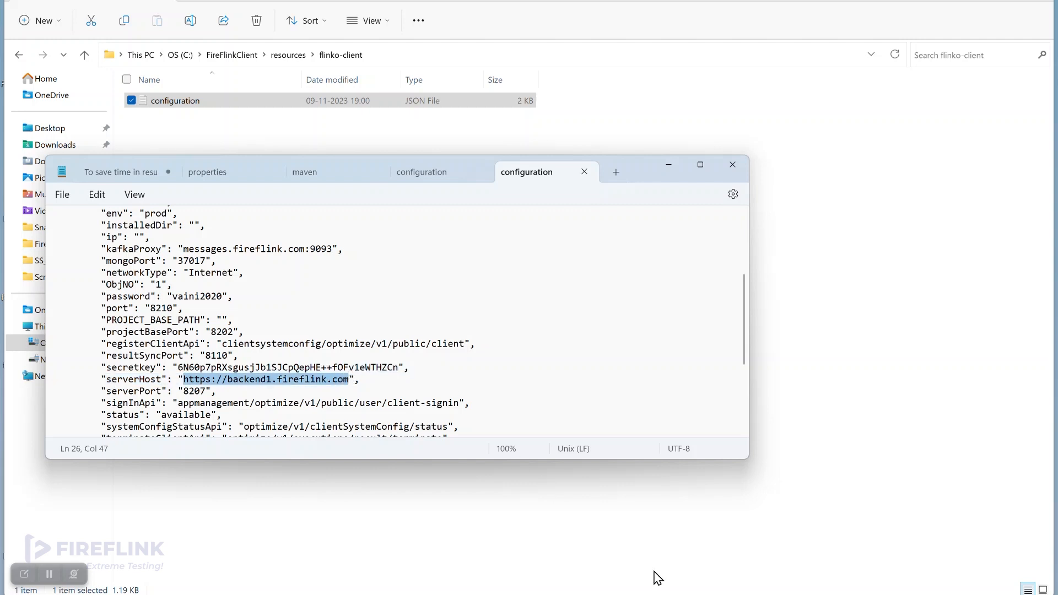
click(666, 594)
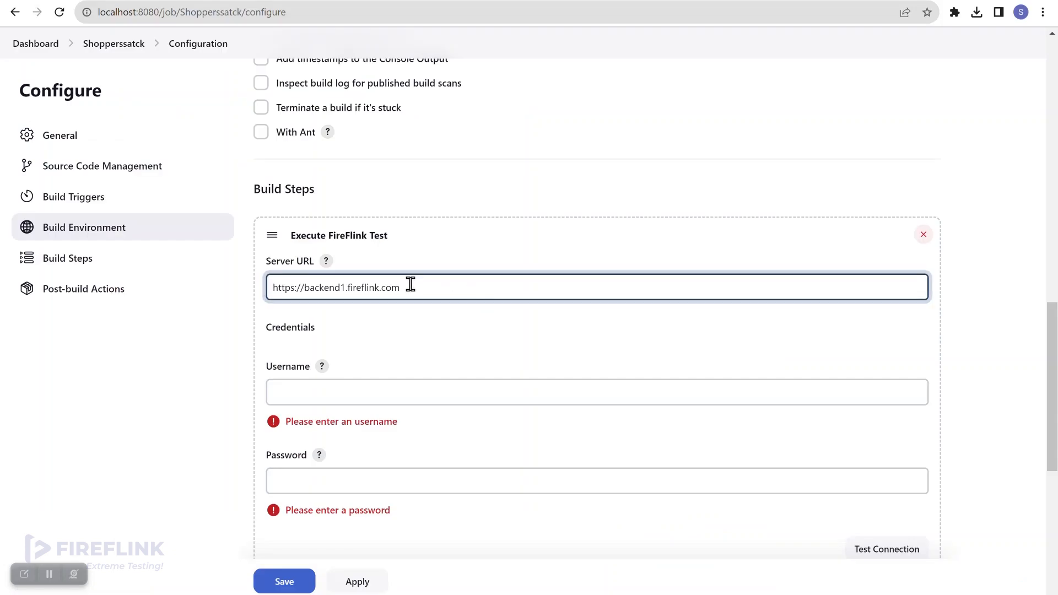
Scroll down the Jenkins job configuration page.
scroll(435, 338, down, 1)
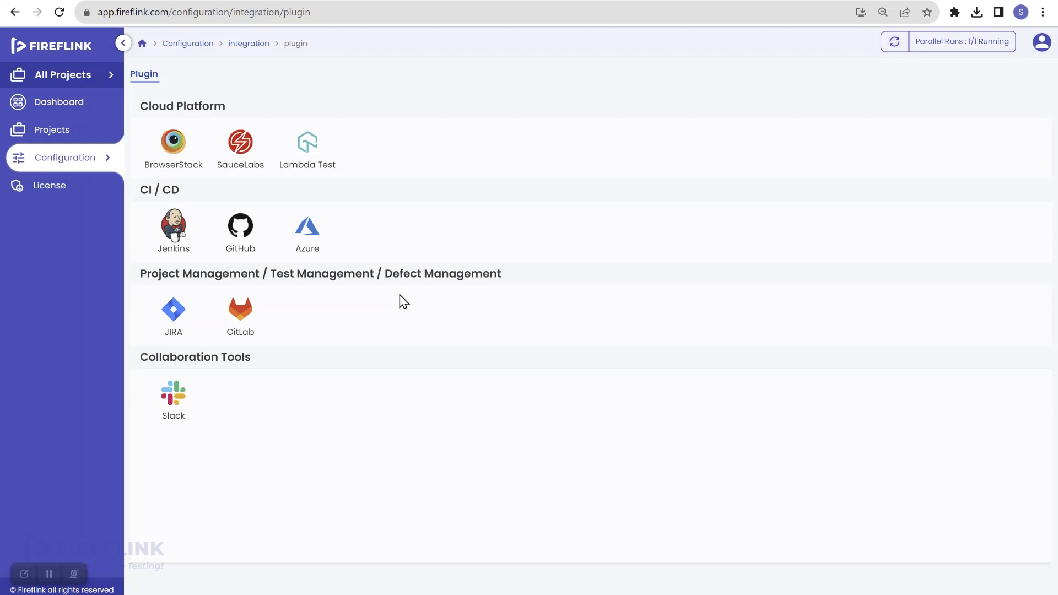
Open the Shoppersstack project's test execution suites in FireFlink.
click(73, 132)
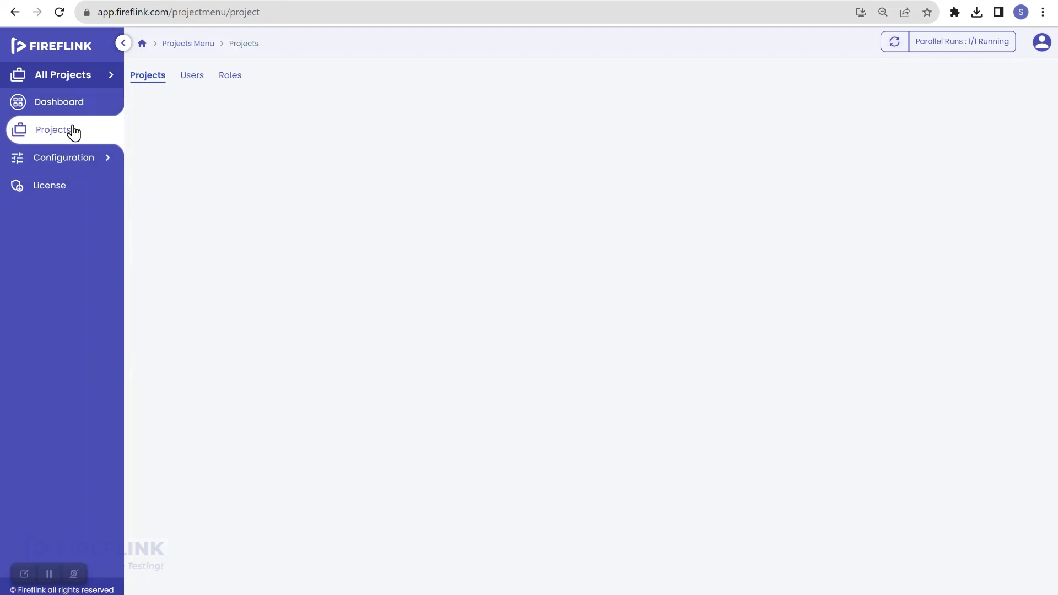
click(202, 176)
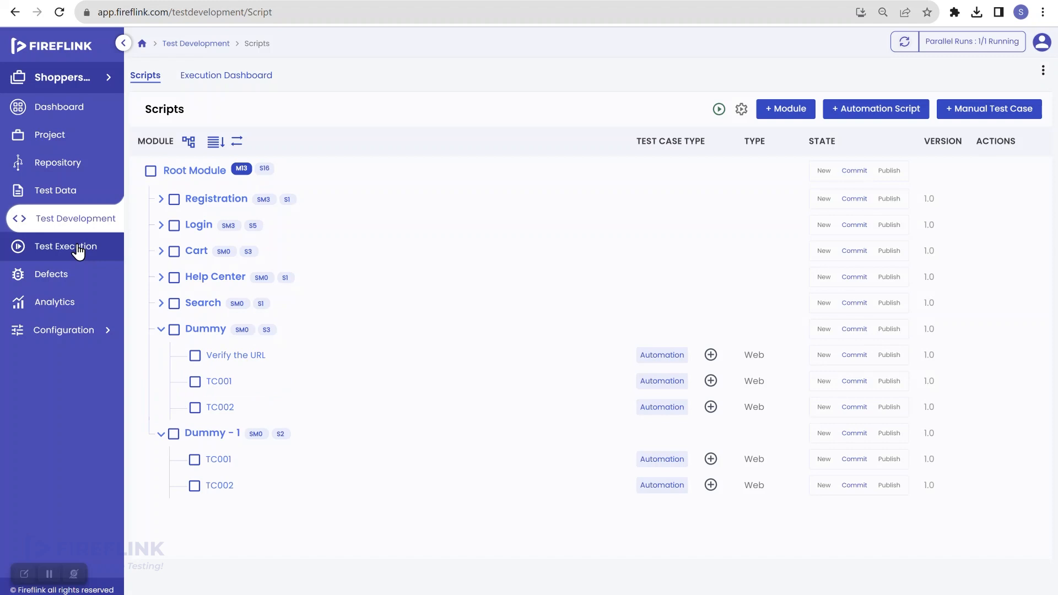
click(77, 248)
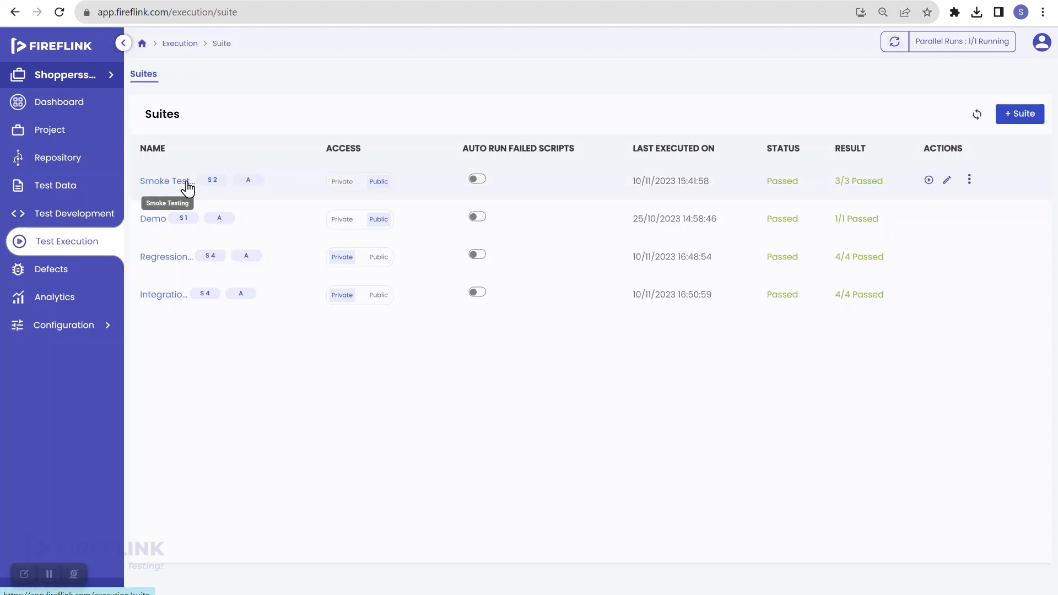
Switch to All Projects, check the profile details, and go back to Jenkins.
click(101, 81)
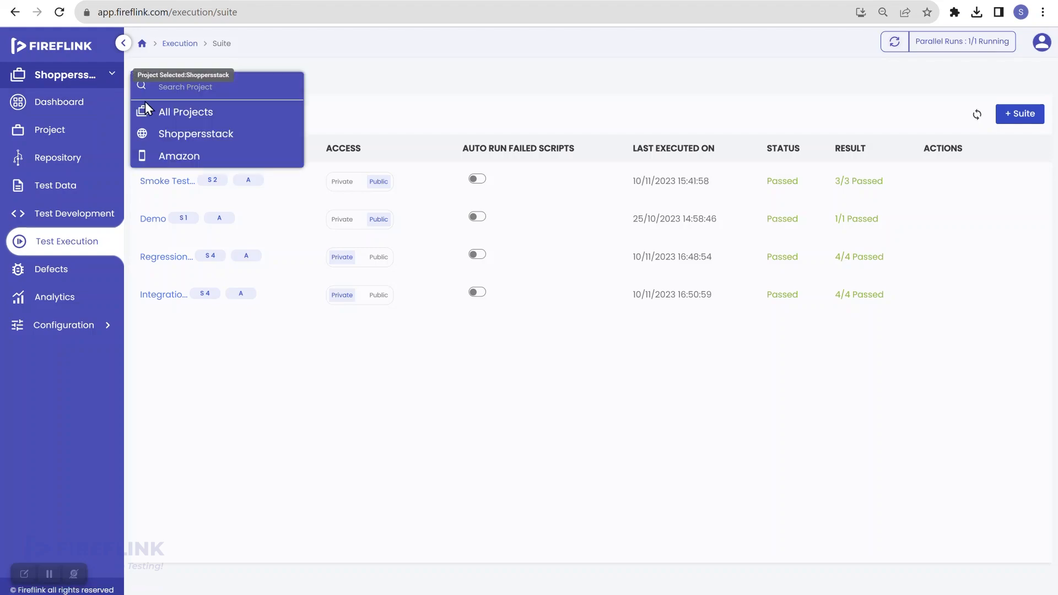
click(183, 113)
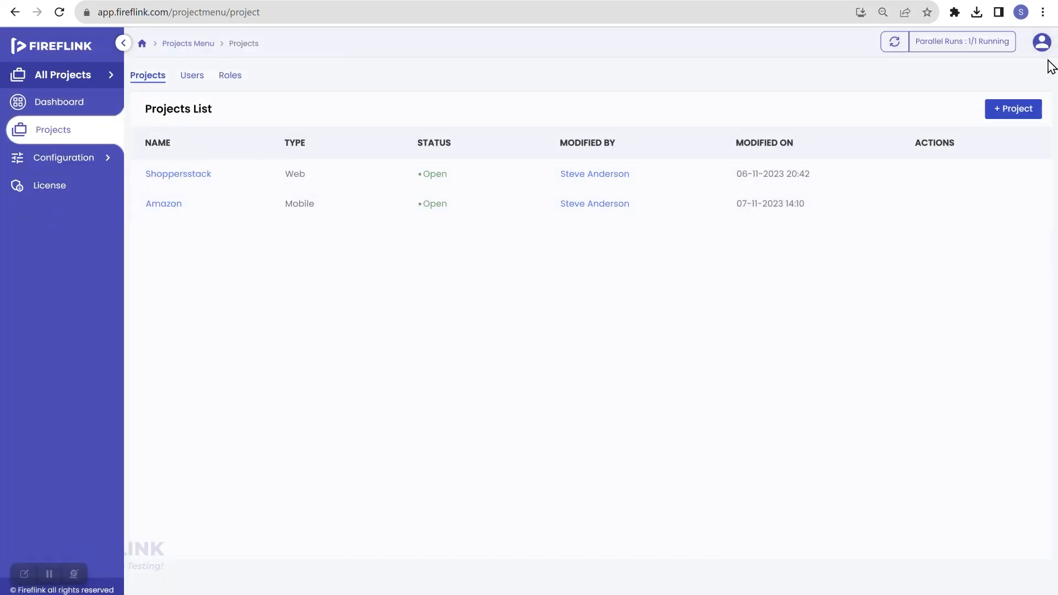
click(1041, 42)
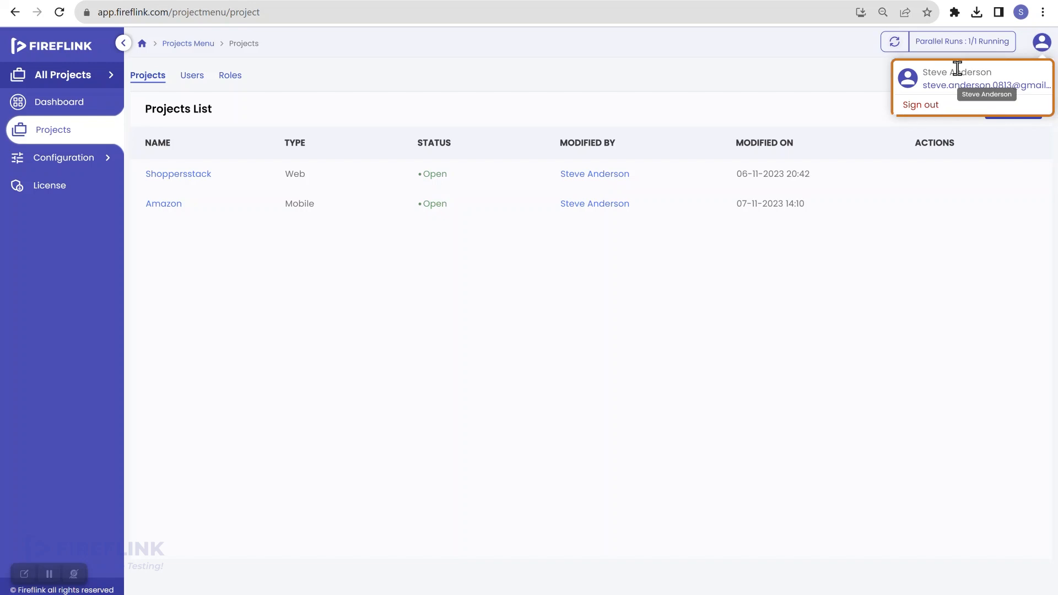
click(653, 87)
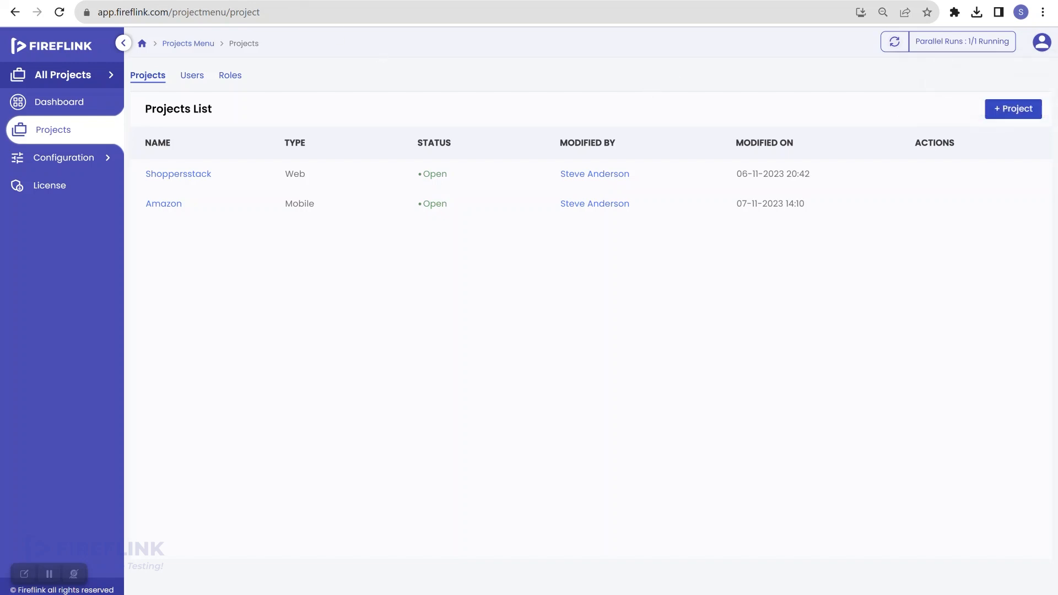
key(ctrl+Tab)
Enter the FireFlink account username and password, then run Test Connection until it reports Success.
click(411, 339)
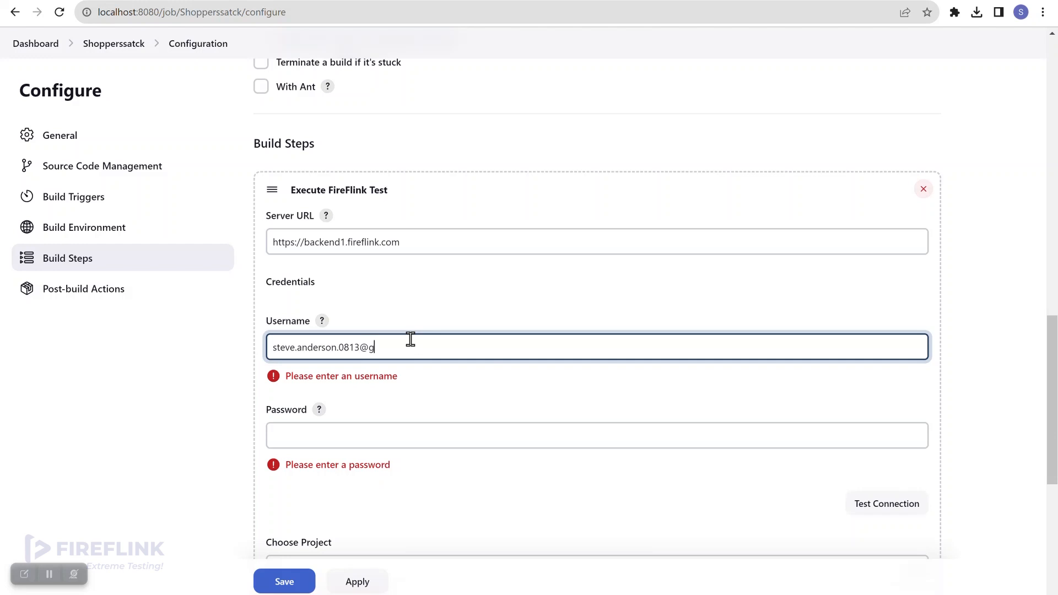
click(421, 433)
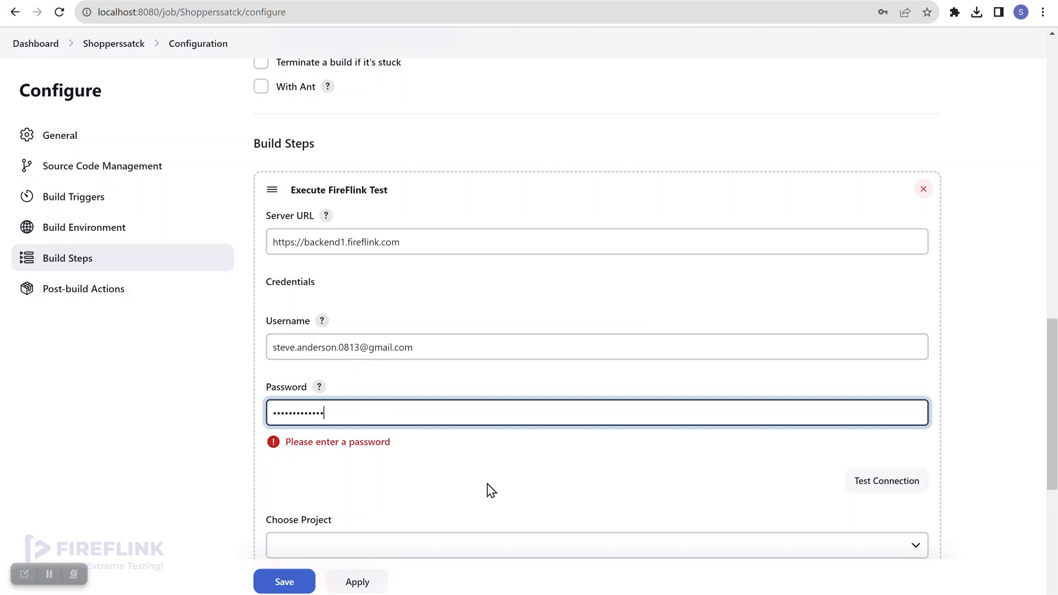
click(872, 467)
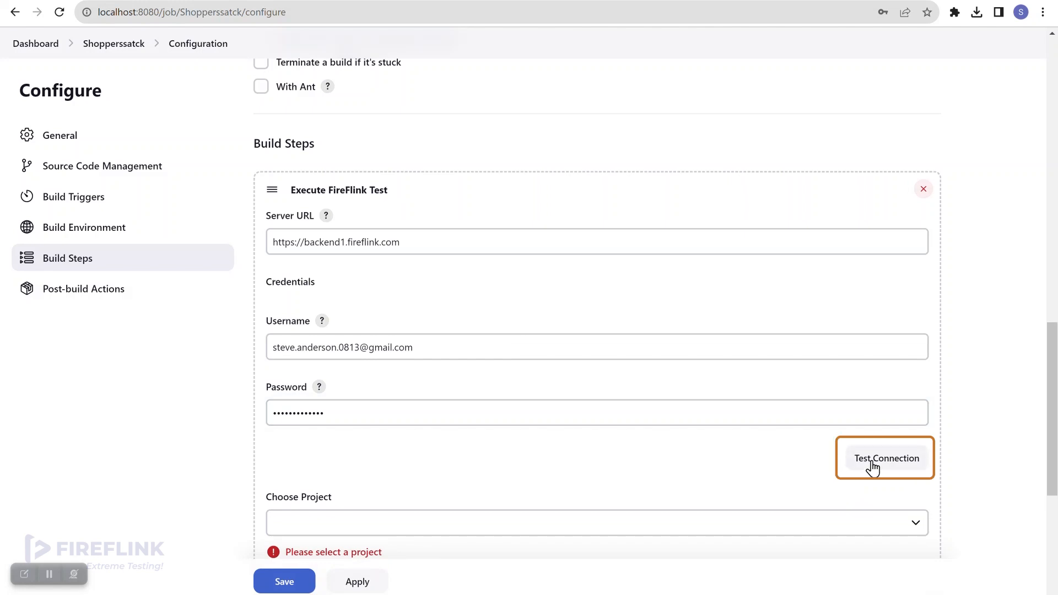
click(872, 467)
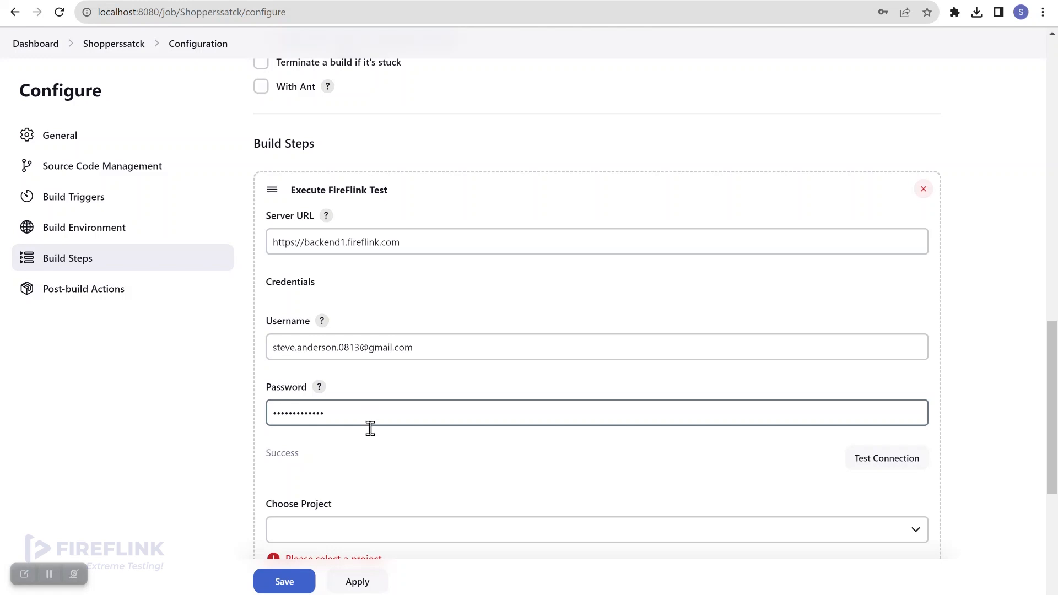
scroll(379, 458, down, 2)
scroll(363, 424, down, 1)
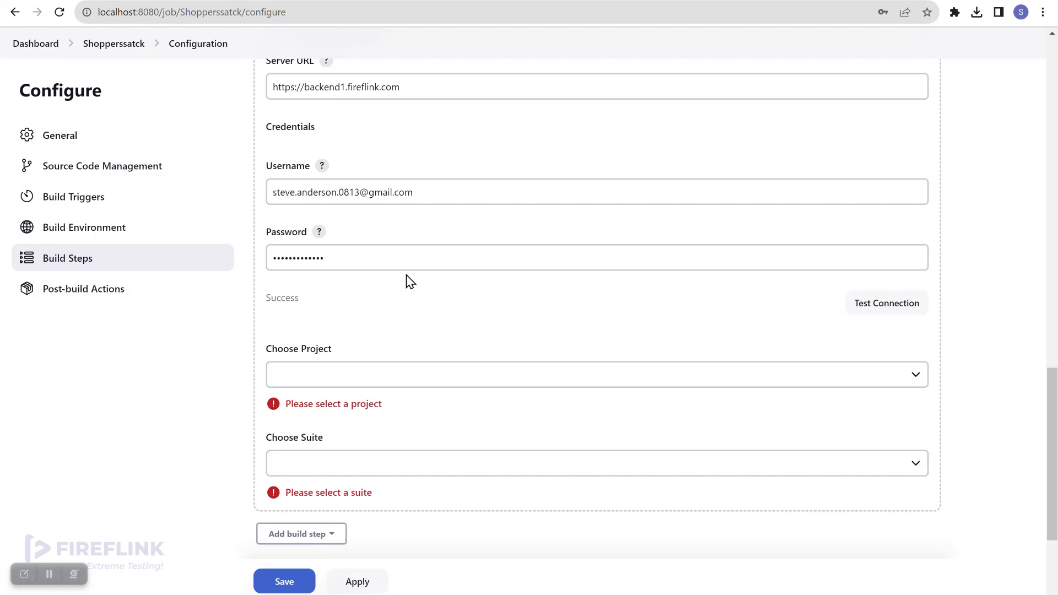
Choose Shoppersstack as the project and Smoke Testing as the suite in the FireFlink step.
click(915, 379)
click(793, 328)
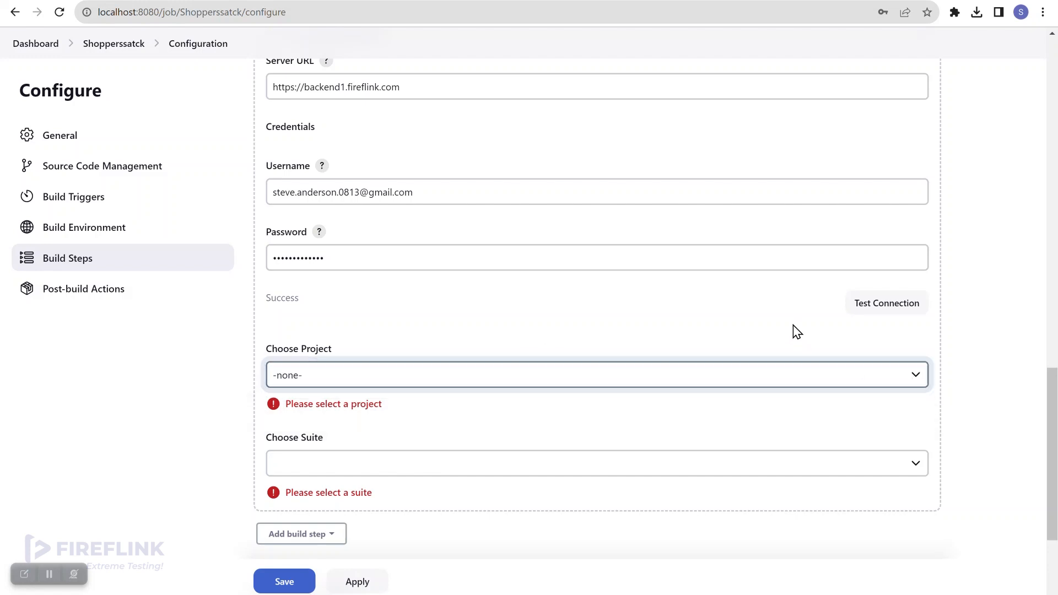
click(918, 375)
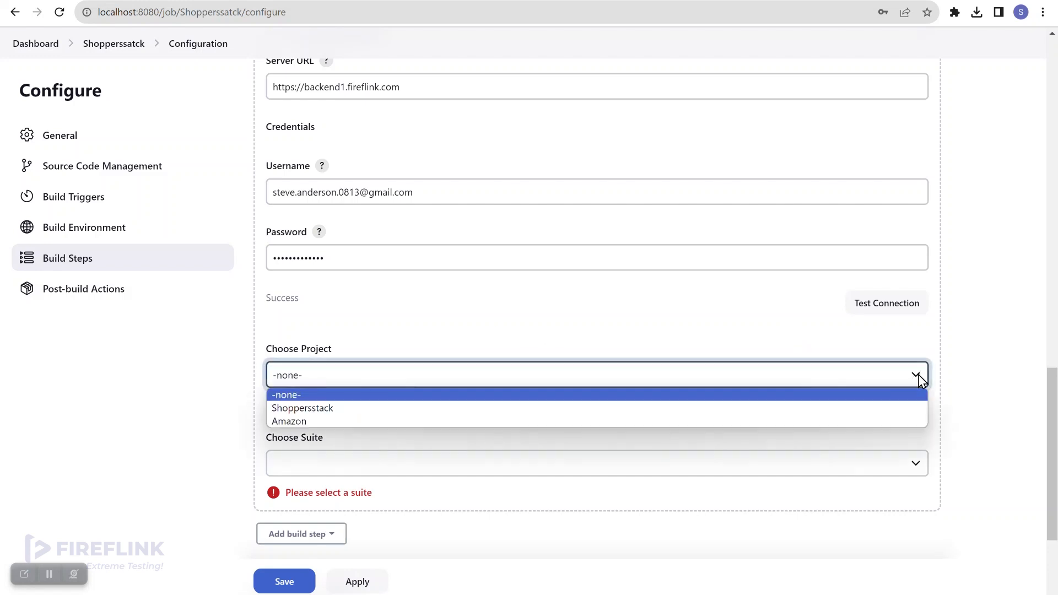
click(765, 409)
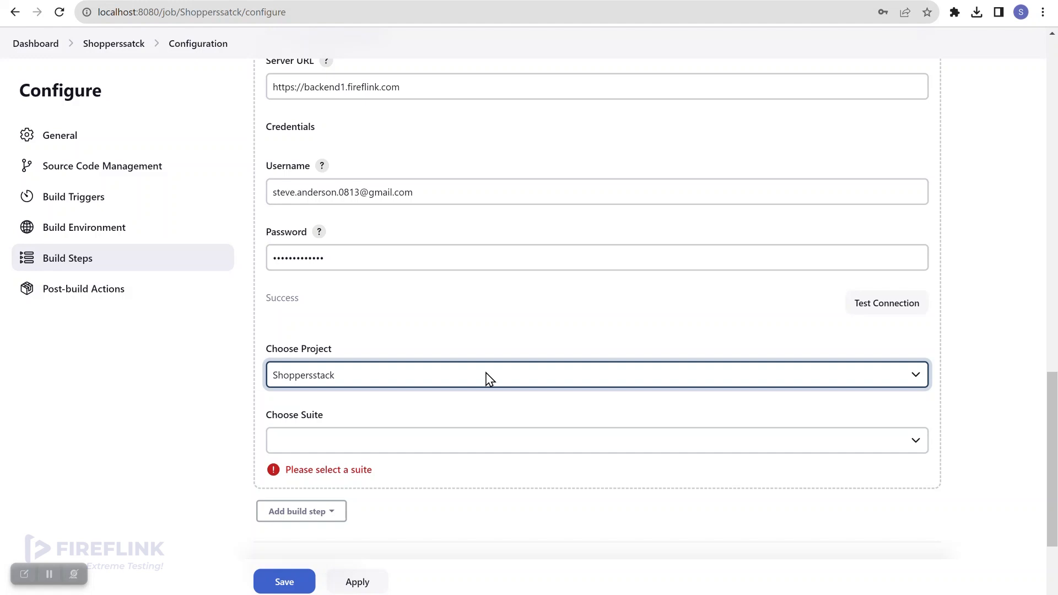
click(507, 450)
click(563, 418)
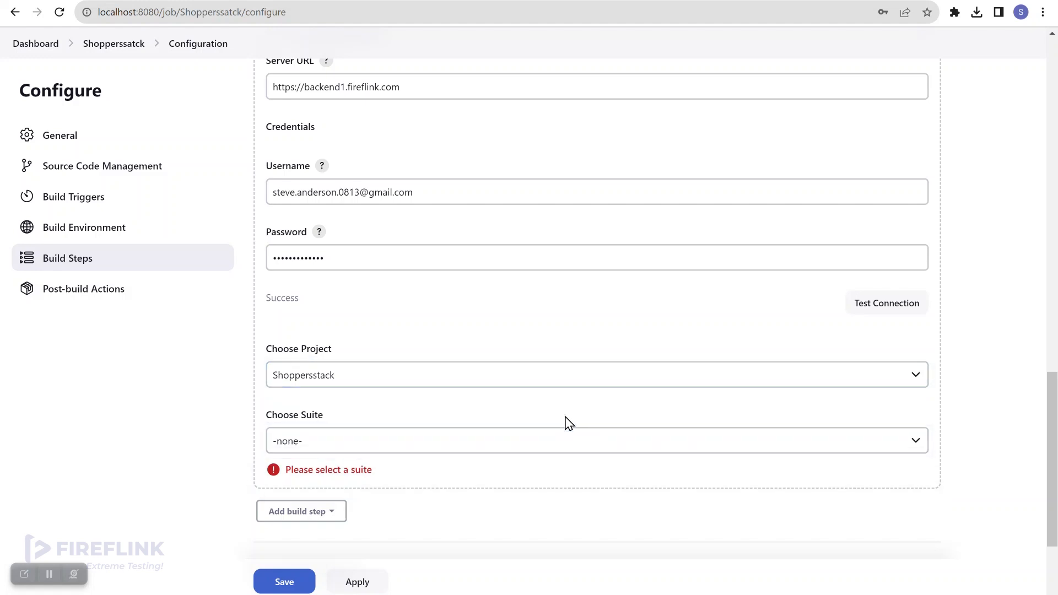
click(583, 452)
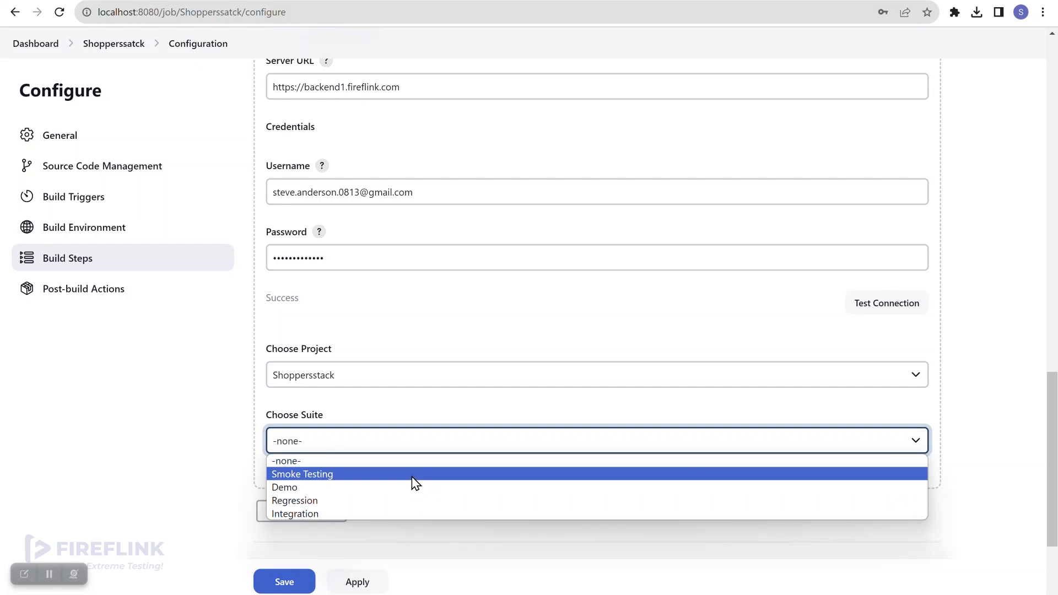
click(323, 473)
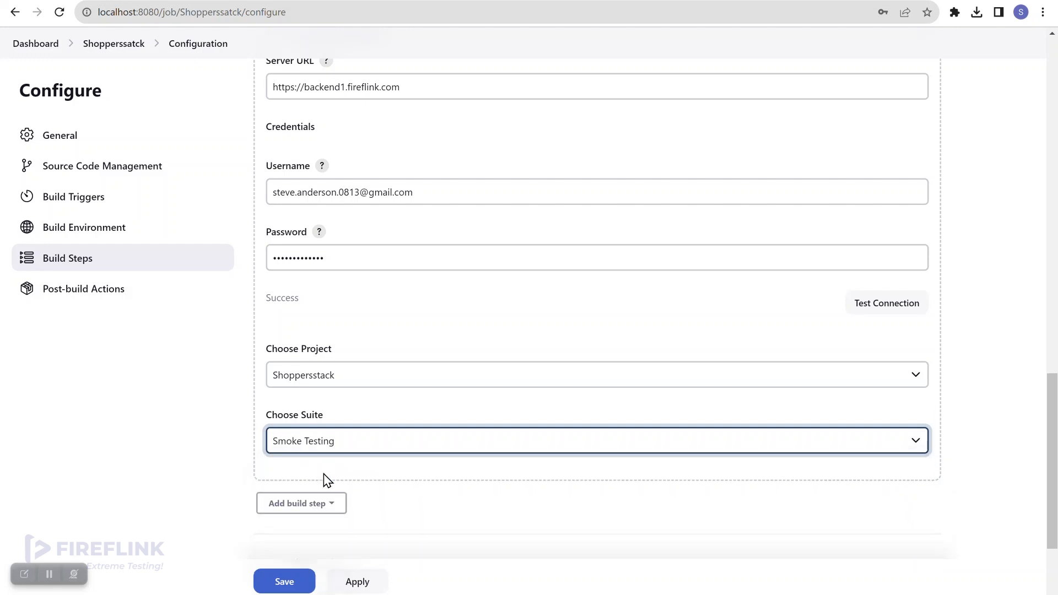
scroll(486, 479, down, 2)
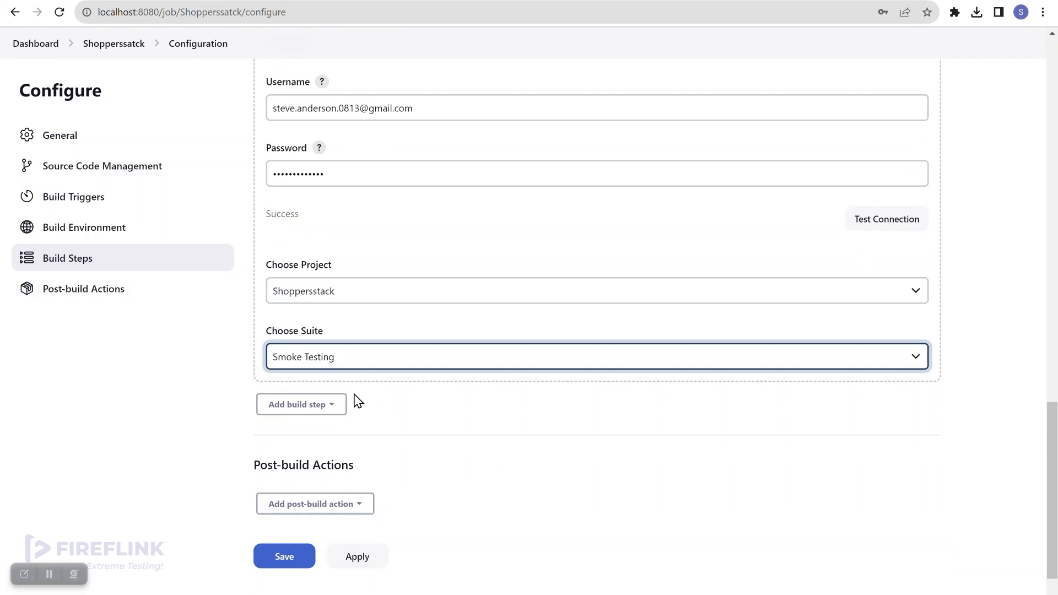
Add a second Execute FireFlink Test step, then delete the empty duplicate.
click(284, 408)
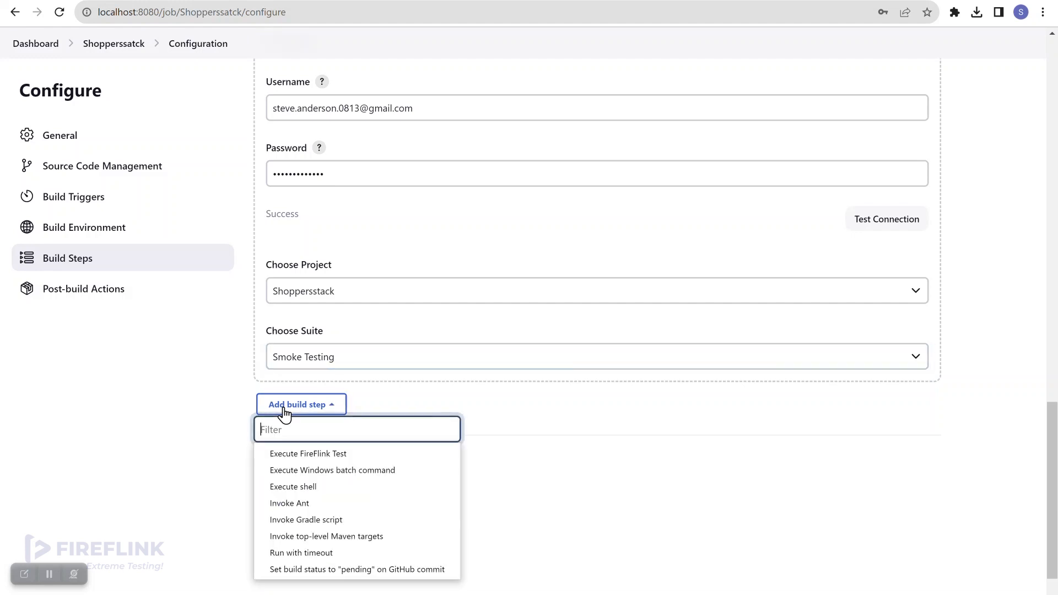
click(318, 458)
scroll(432, 469, down, 1)
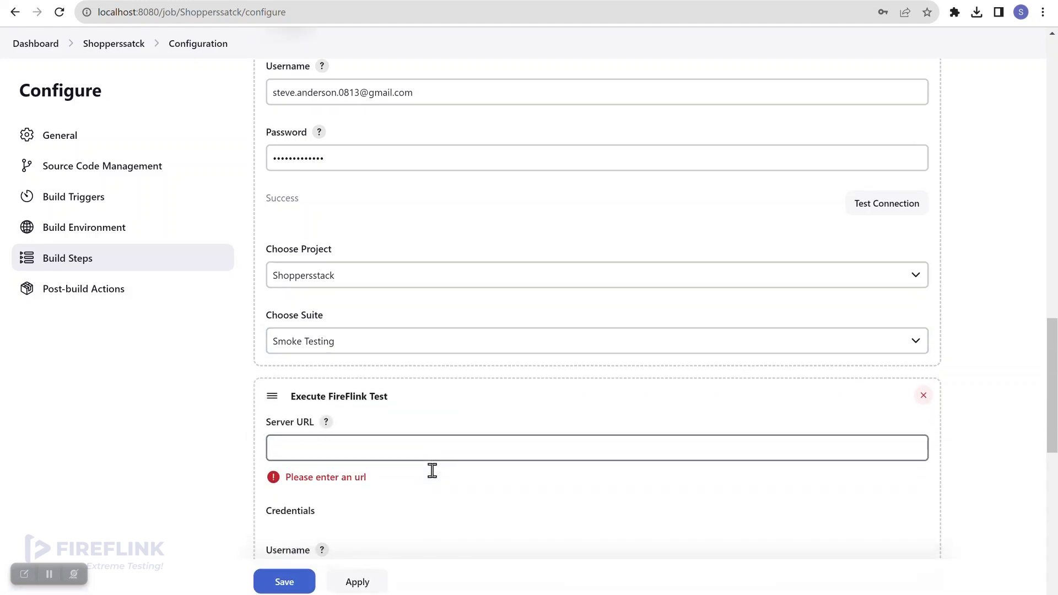
scroll(338, 397, down, 1)
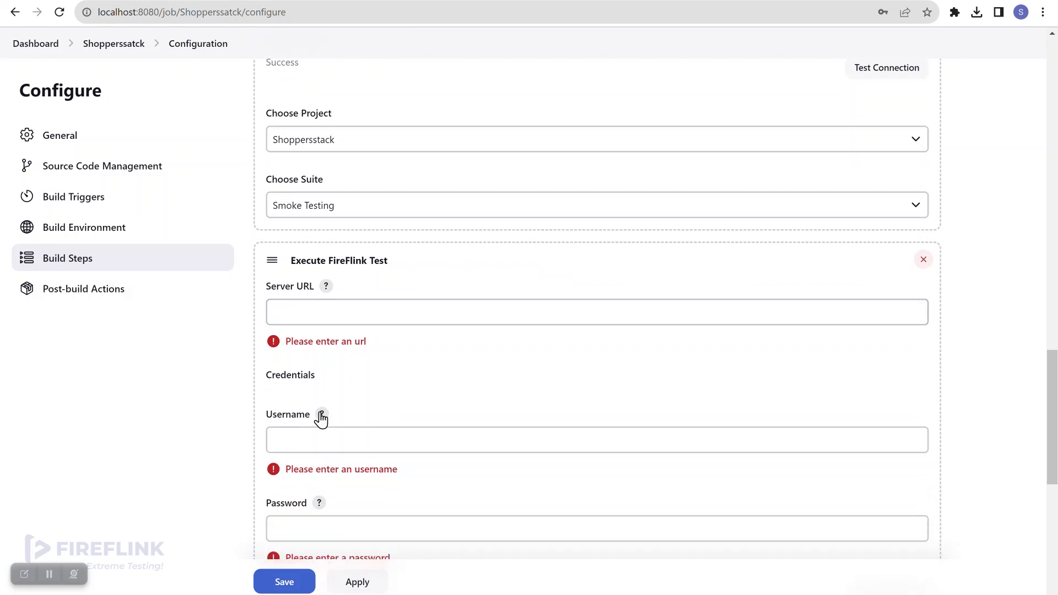
scroll(304, 439, down, 2)
scroll(324, 428, down, 2)
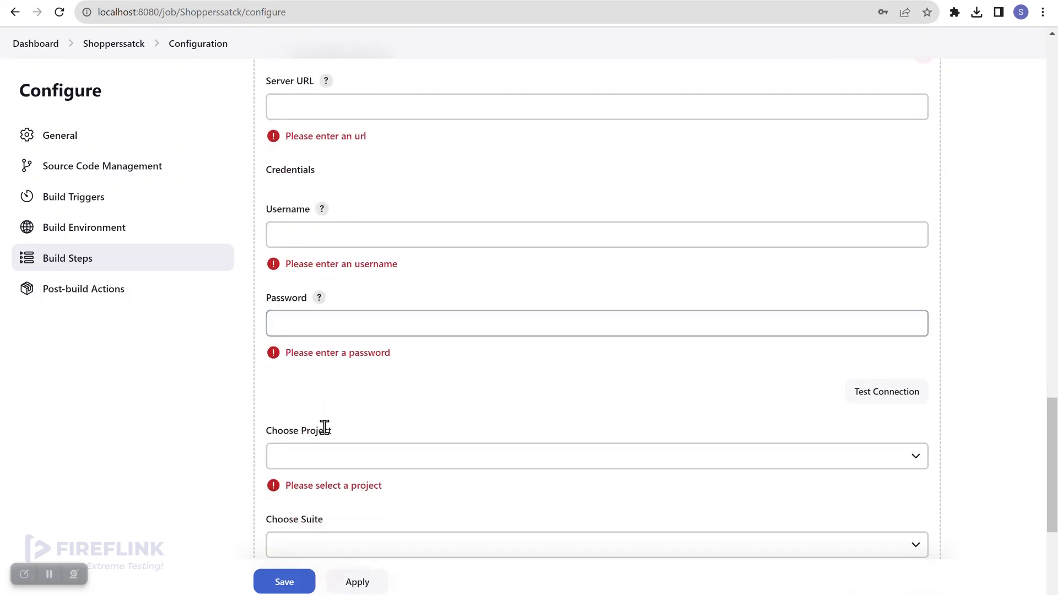
scroll(347, 457, down, 1)
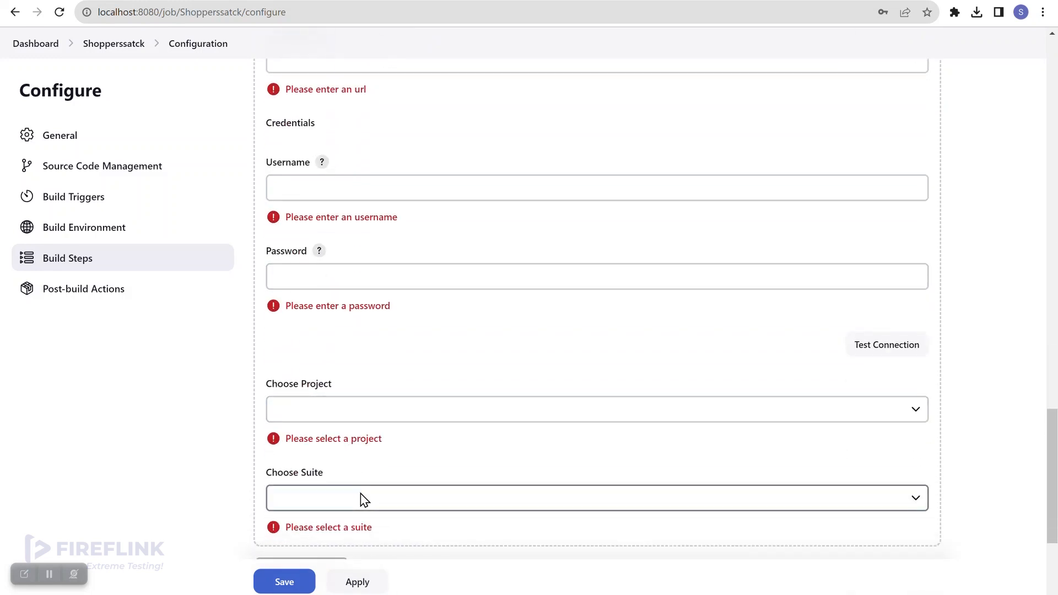
scroll(419, 427, up, 5)
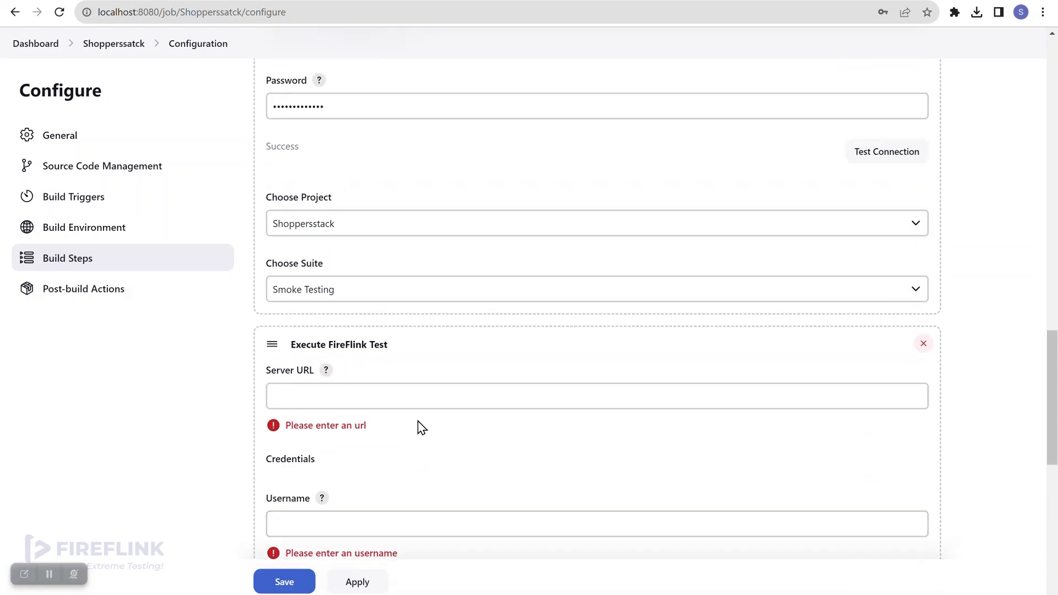
click(923, 346)
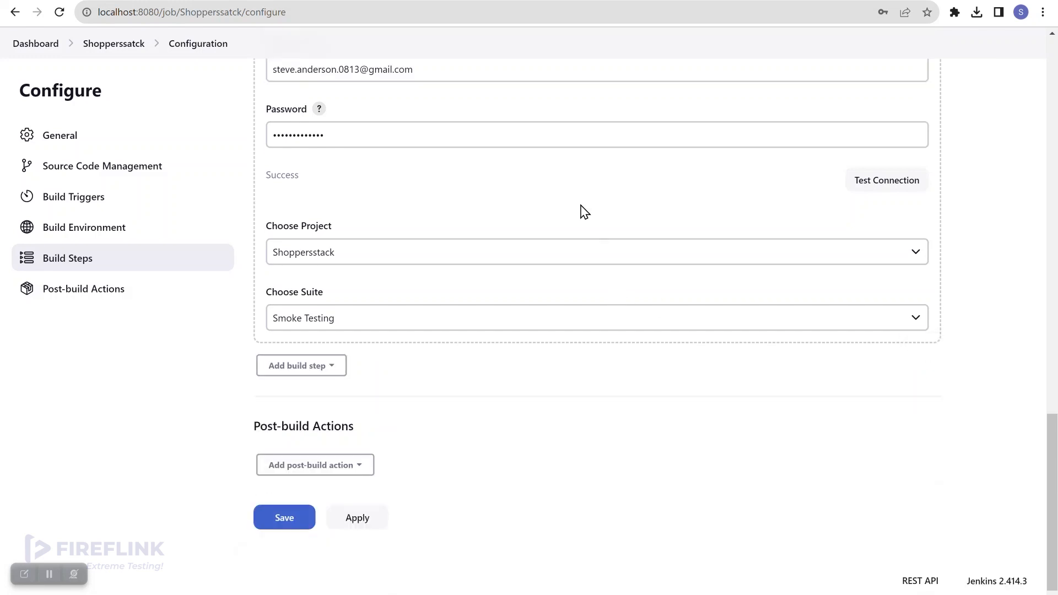
Apply the job configuration changes.
scroll(583, 211, up, 3)
scroll(581, 210, down, 2)
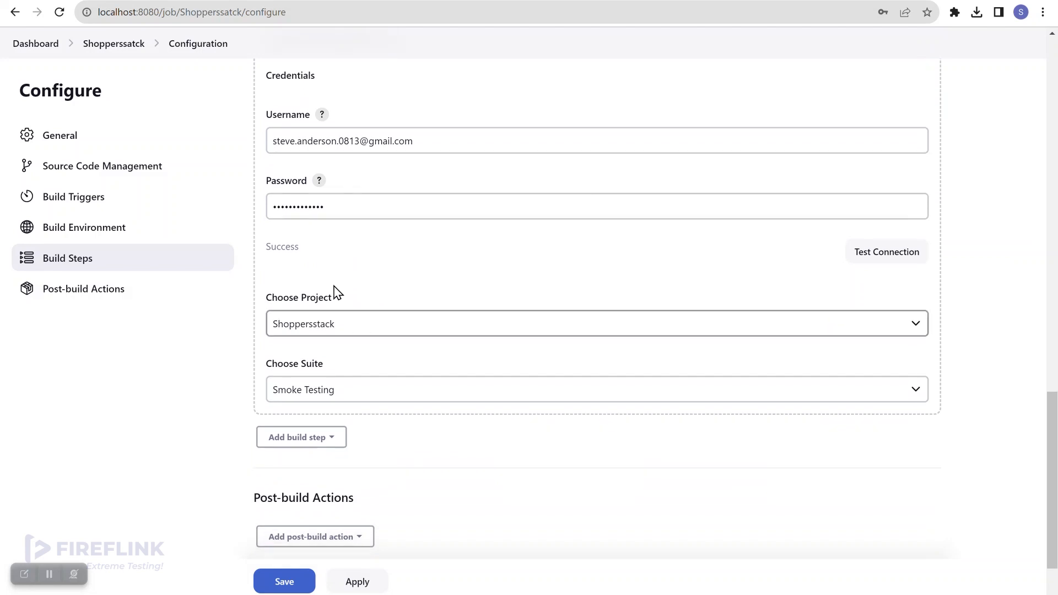
click(357, 583)
Save the Shopperssatck job, check FireFlink Control Panel services, and return to the project page.
click(284, 582)
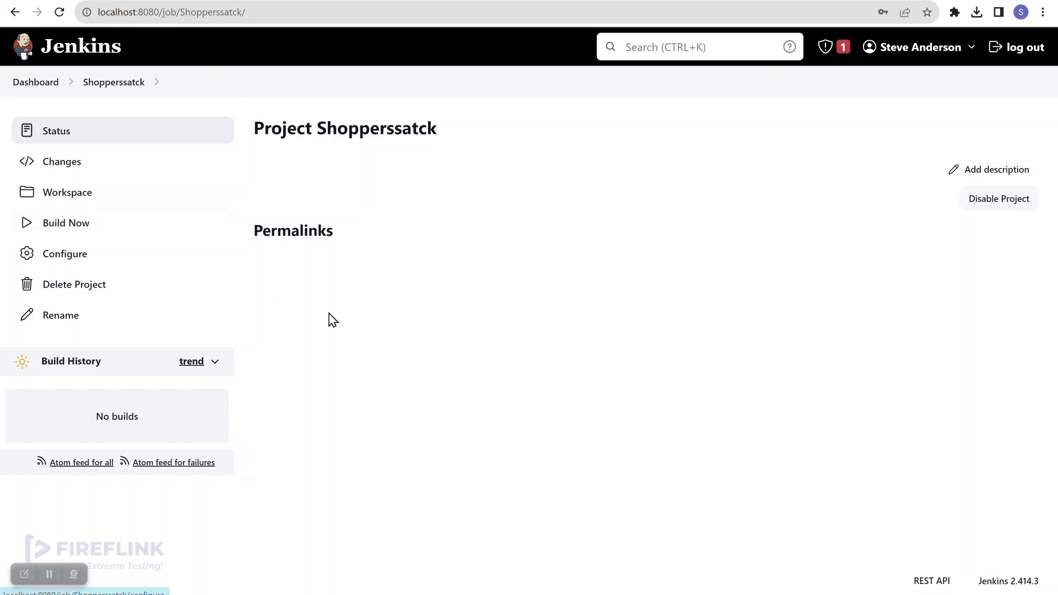
click(578, 593)
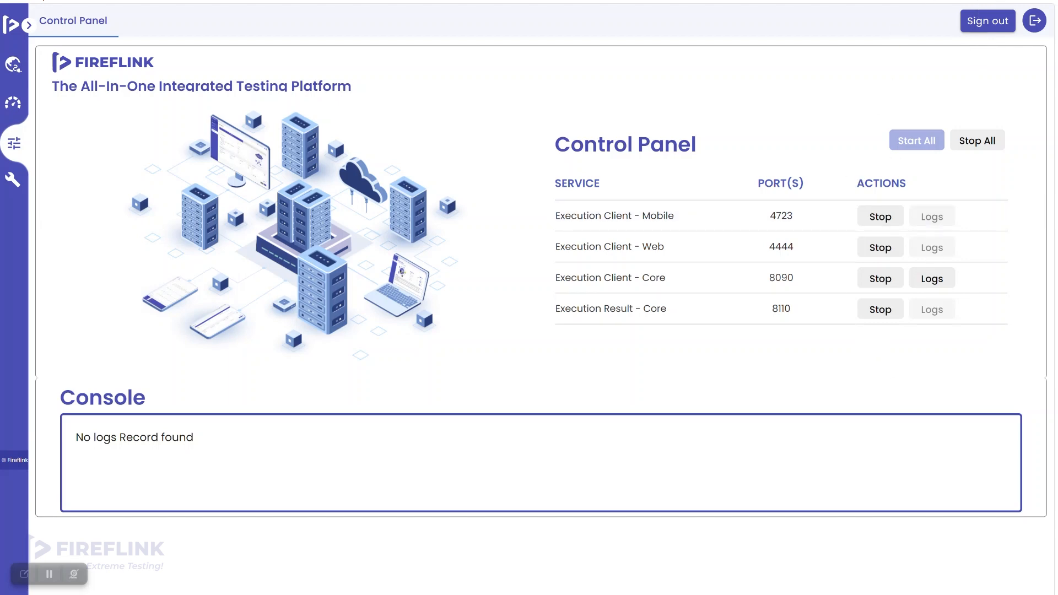
click(980, 1)
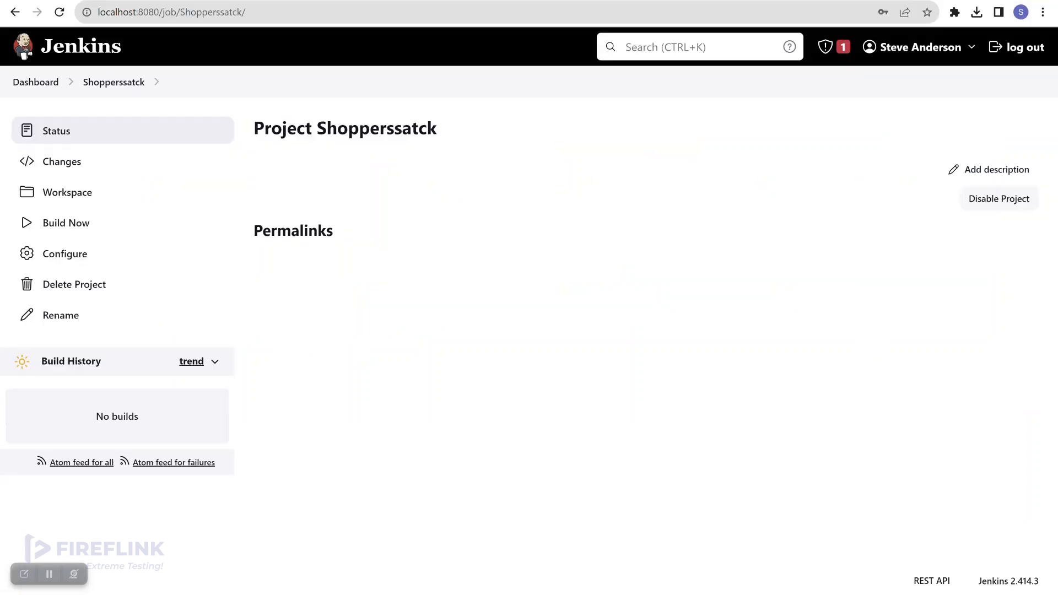
Start a new Shopperssatck build and open build #1's console output.
click(122, 231)
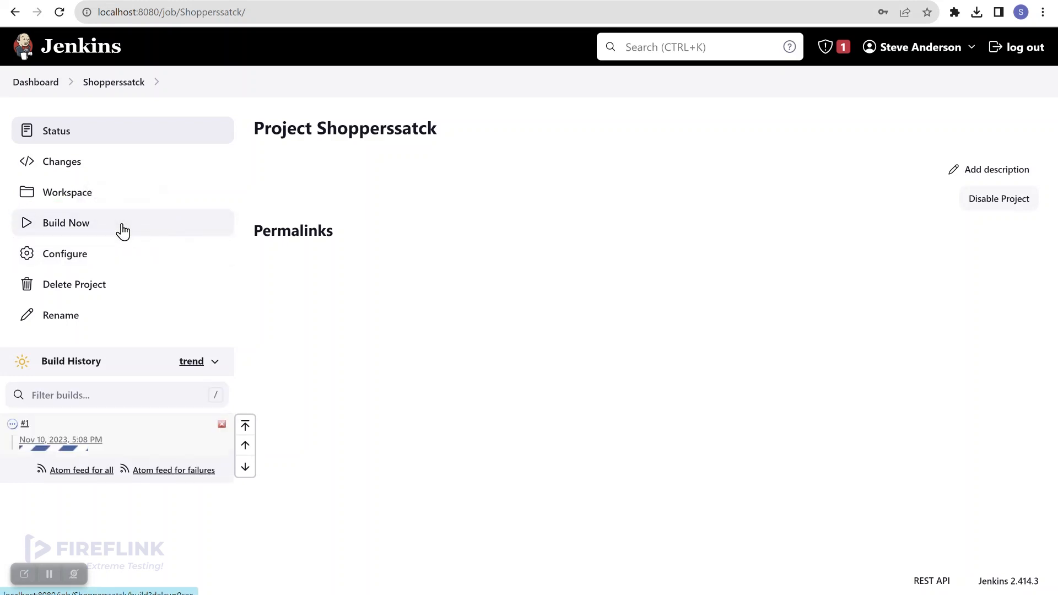
click(24, 424)
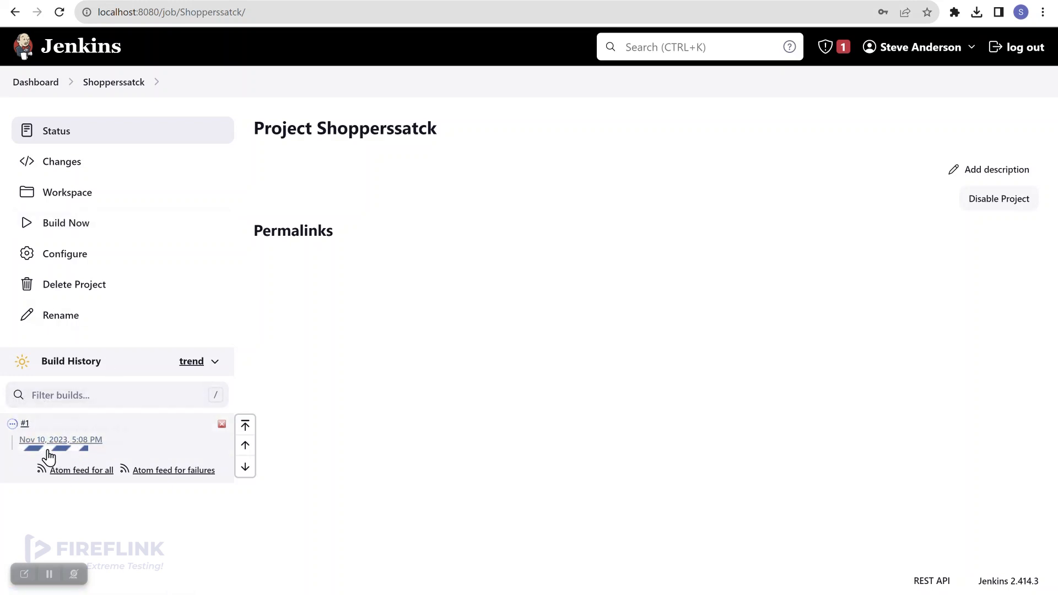
click(26, 426)
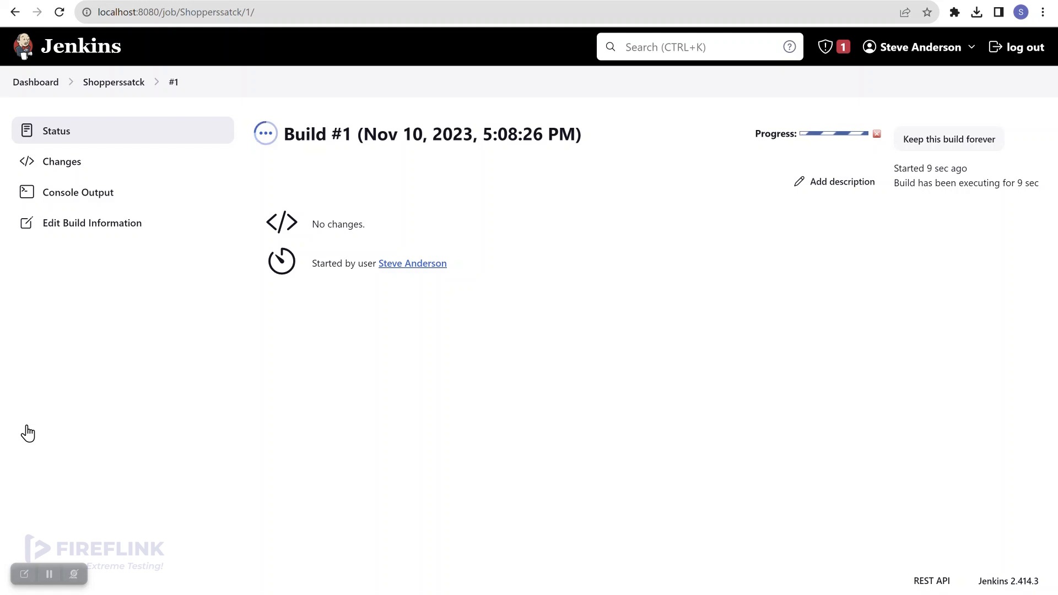
click(95, 205)
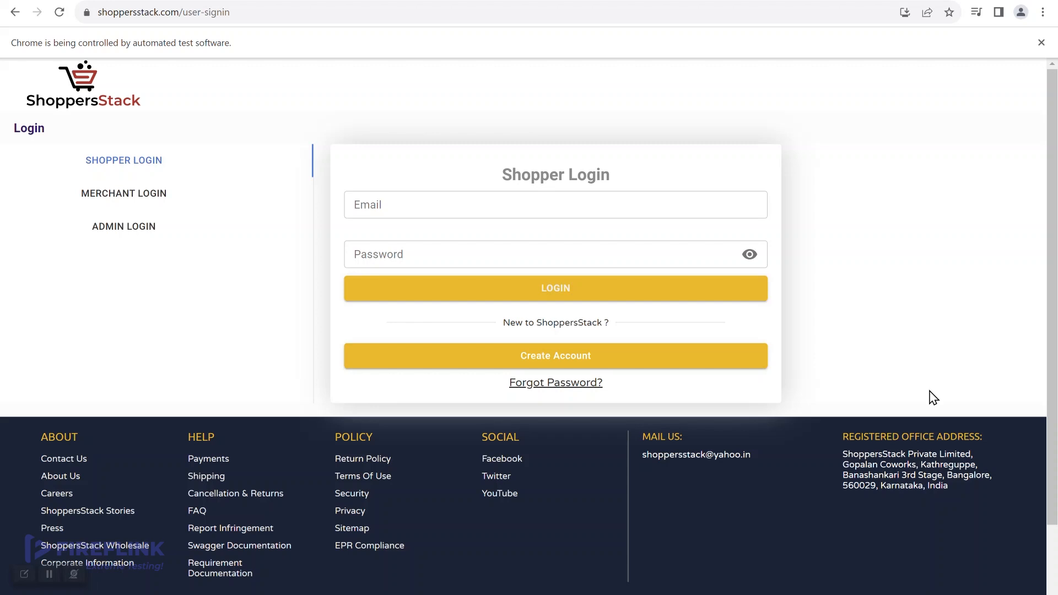
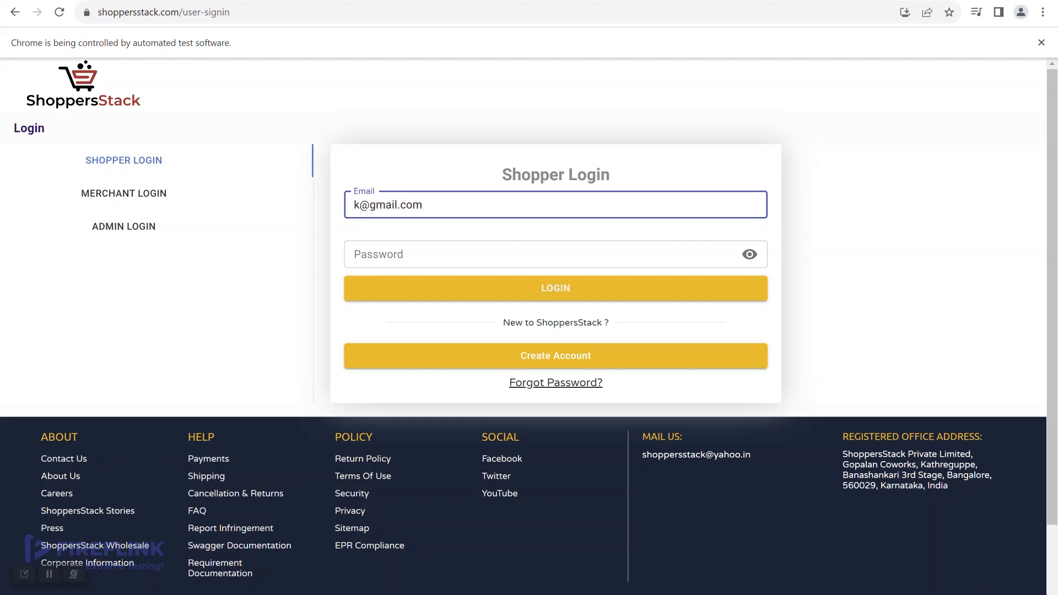
Log in to ShoppersStack's Shopper Login with the test account's e-mail and password.
key(Tab)
text(********)
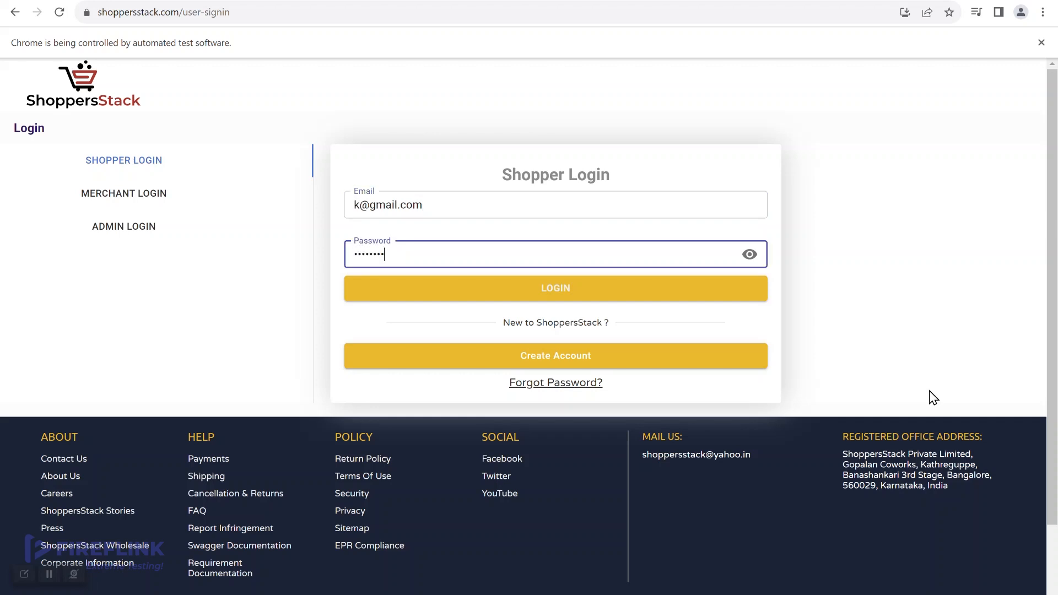
key(Return)
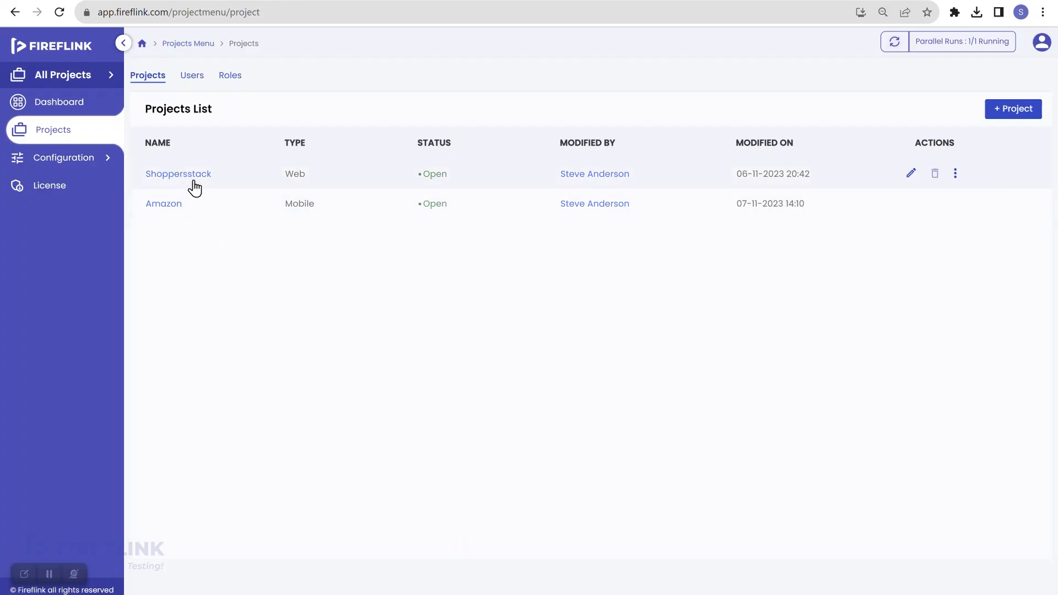
Download ExecutionReport_EXEC1136.pdf from the Shoppersstack Smoke Testing execution dashboard.
click(190, 175)
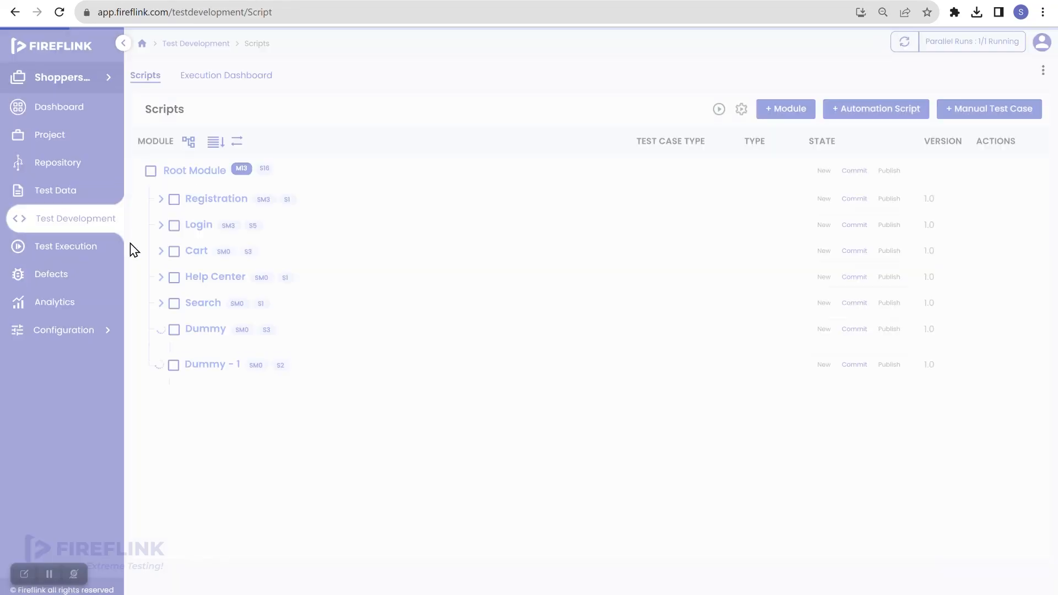
click(95, 248)
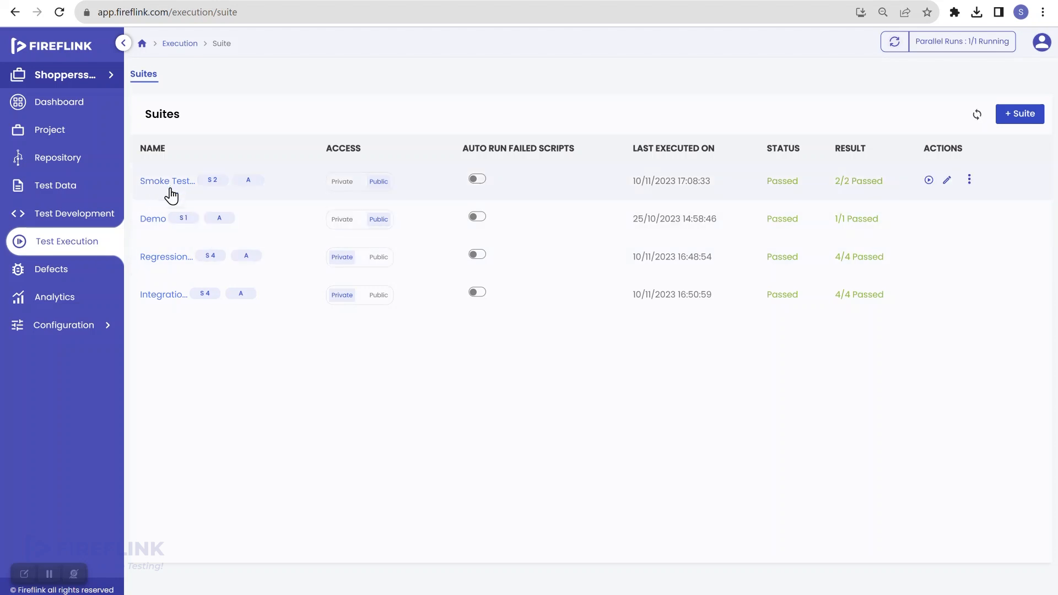
click(167, 183)
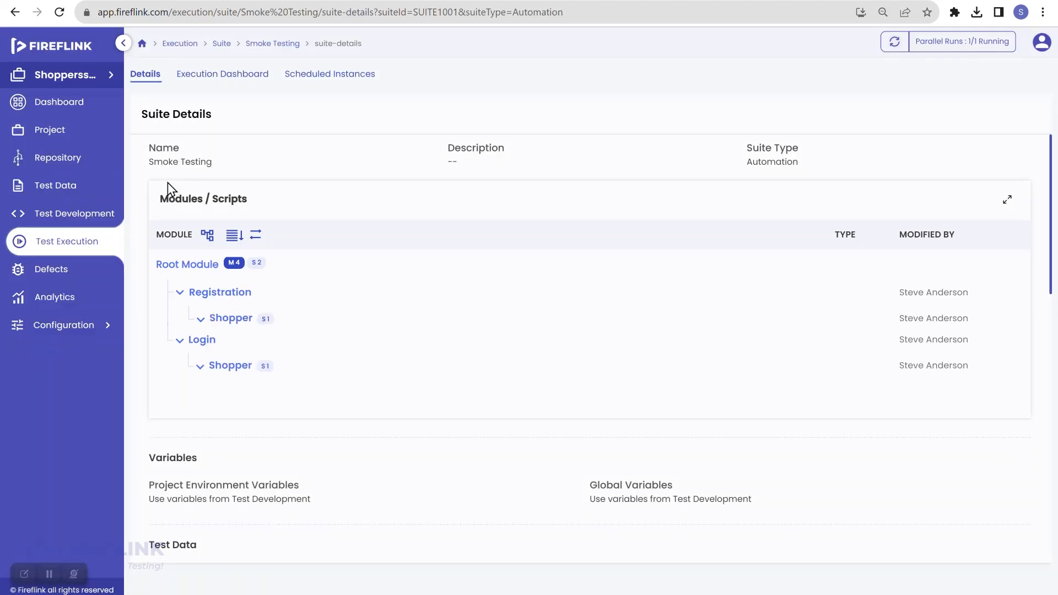
click(242, 77)
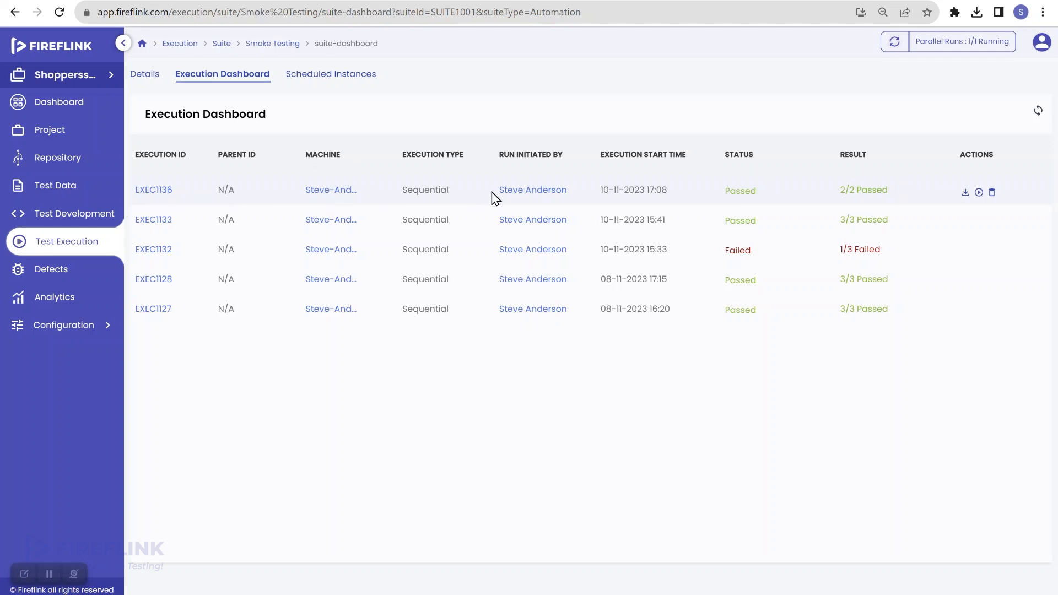
click(965, 192)
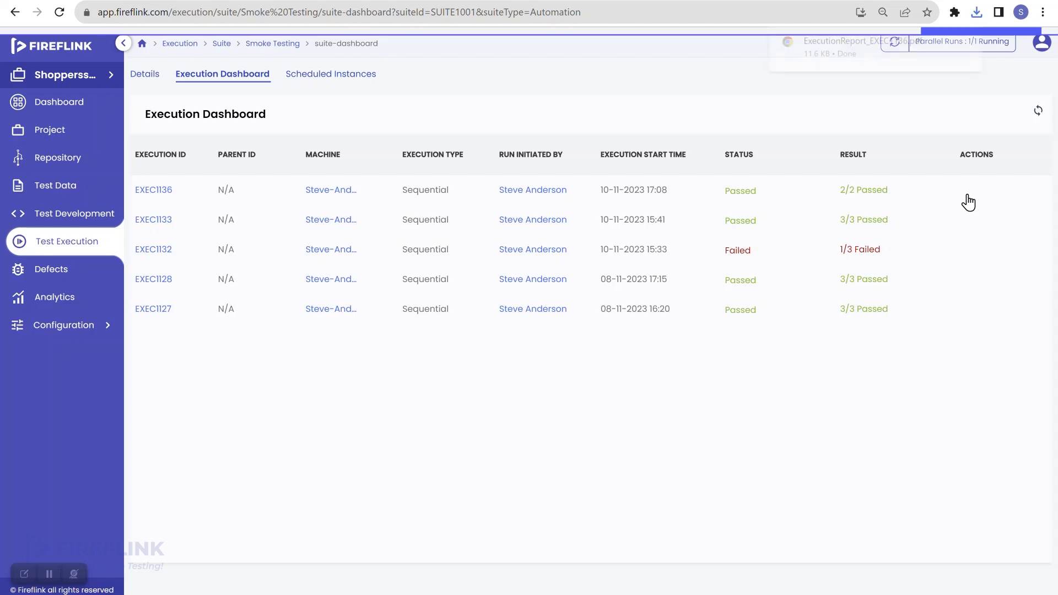
click(974, 13)
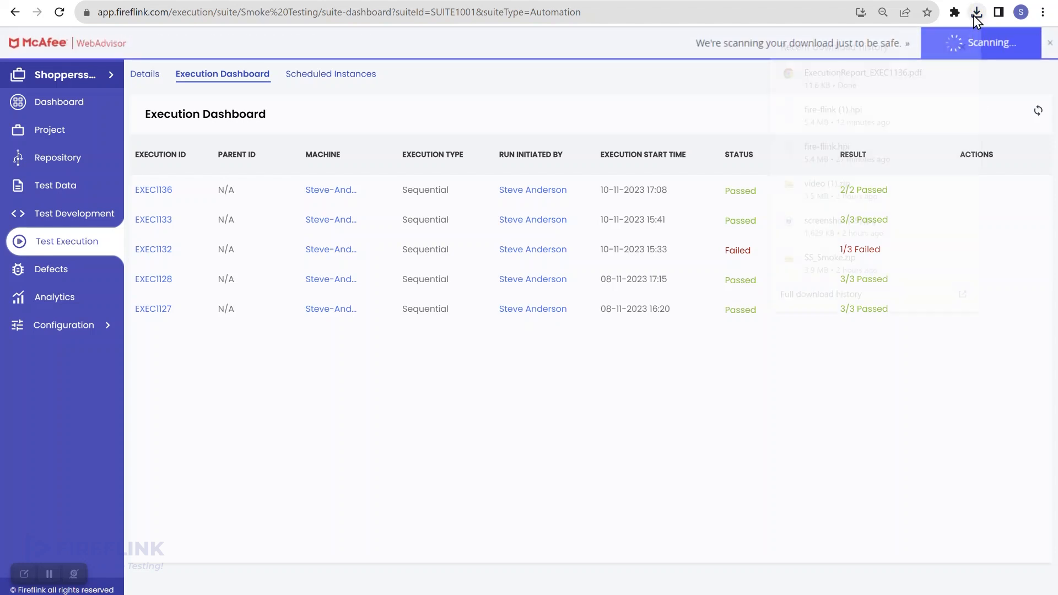
Open ExecutionReport_EXEC1136.pdf, dismiss the Acrobat prompt, and review both passed scripts.
click(907, 76)
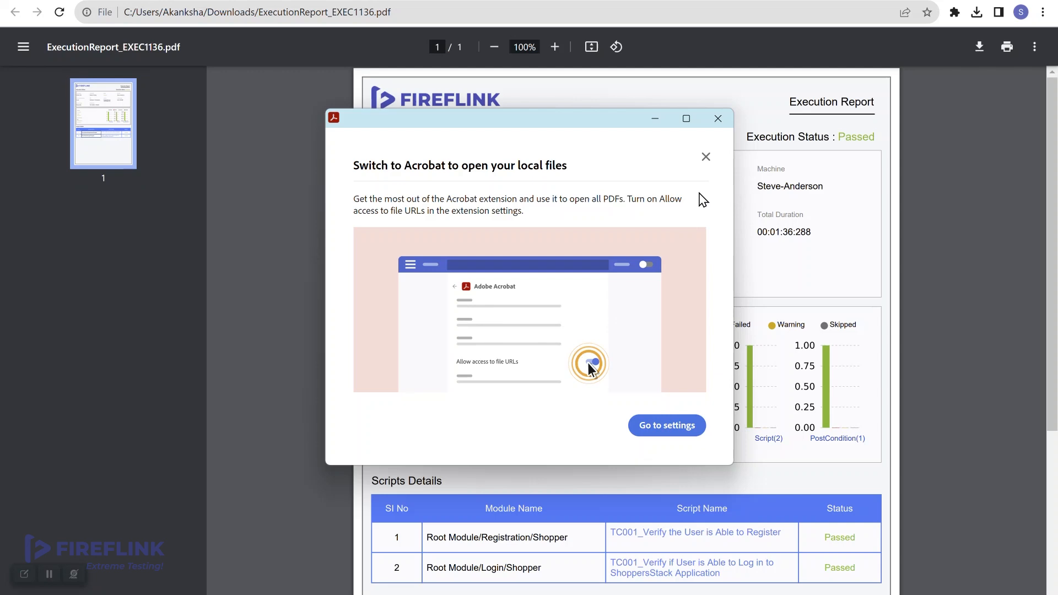
click(718, 118)
scroll(684, 357, down, 3)
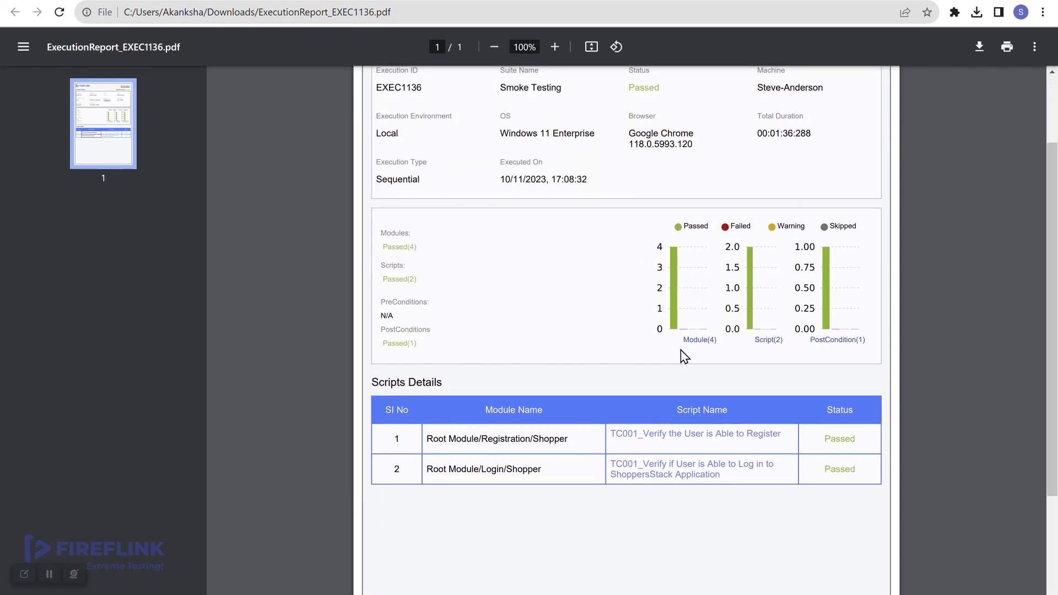
scroll(684, 357, up, 1)
scroll(684, 357, up, 2)
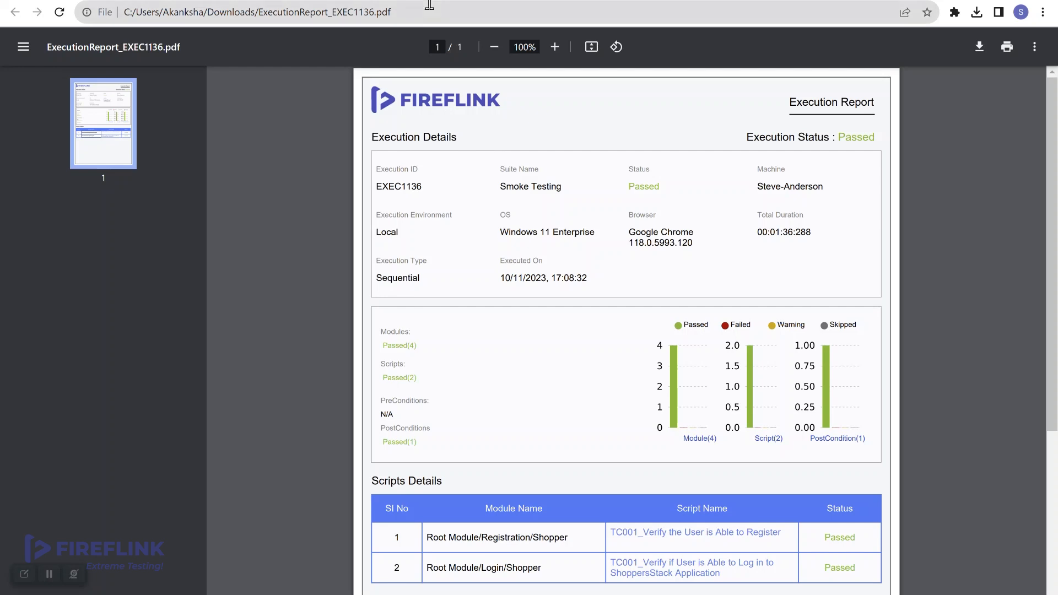
Back in Jenkins, scroll build #1's console log and highlight the final SUCCESS result.
key(ctrl+shift+Tab)
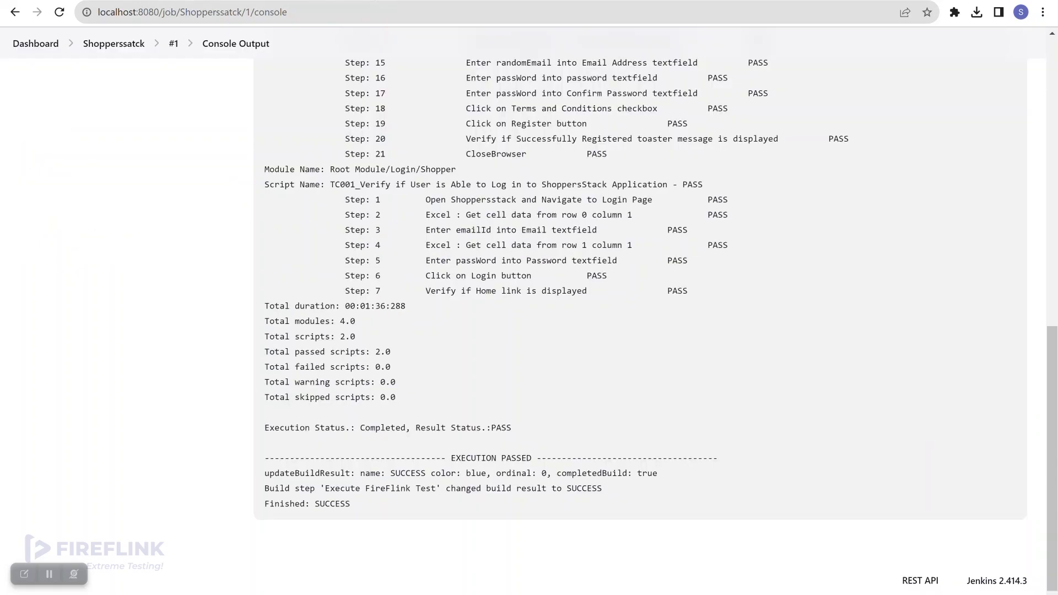
scroll(661, 339, up, 10)
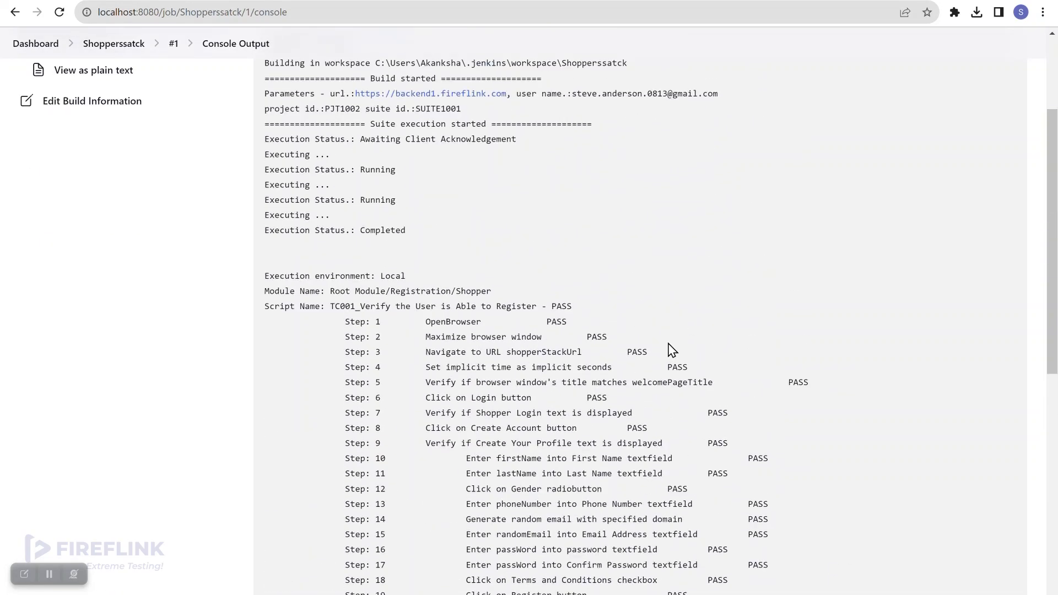
scroll(671, 350, down, 2)
scroll(671, 350, up, 3)
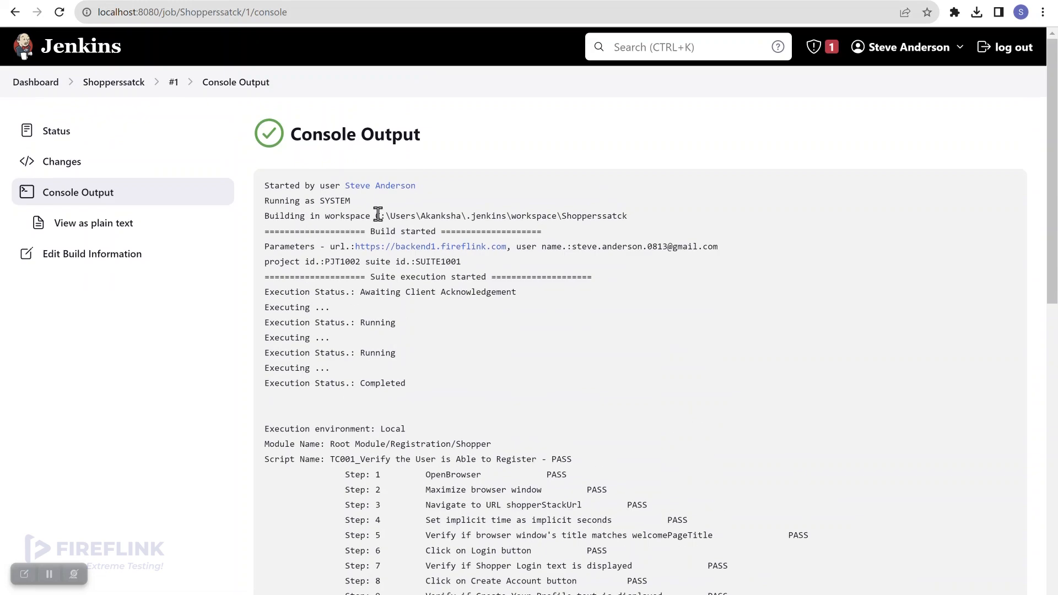
scroll(442, 324, down, 3)
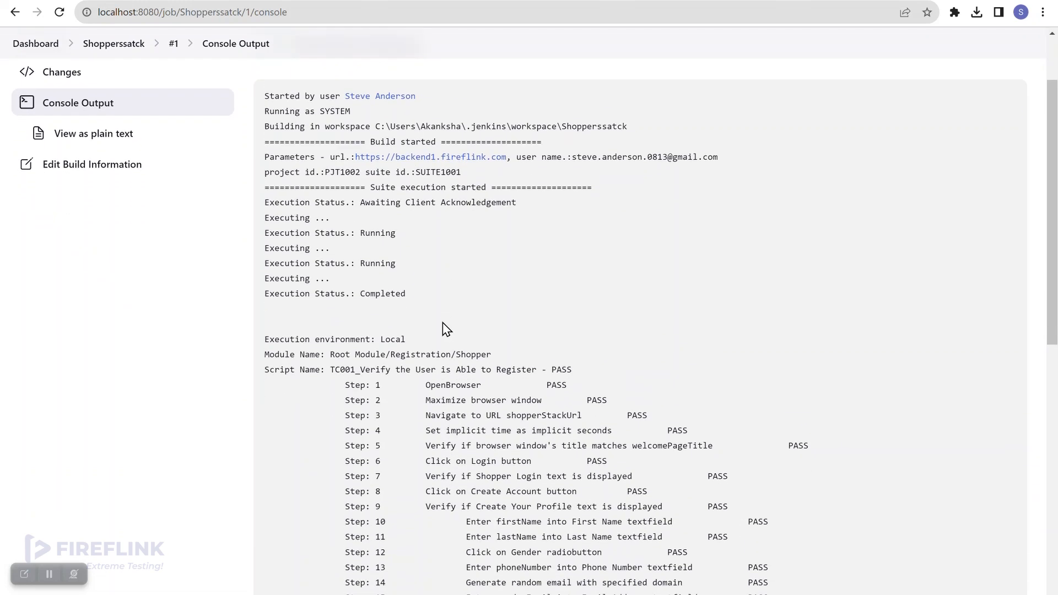
scroll(457, 299, down, 2)
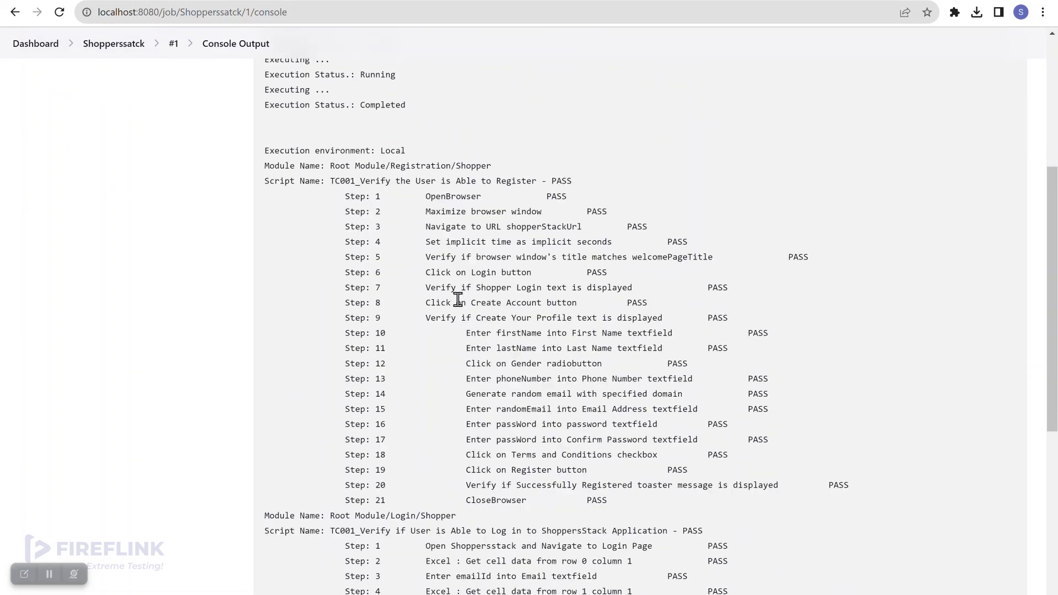
scroll(458, 299, down, 3)
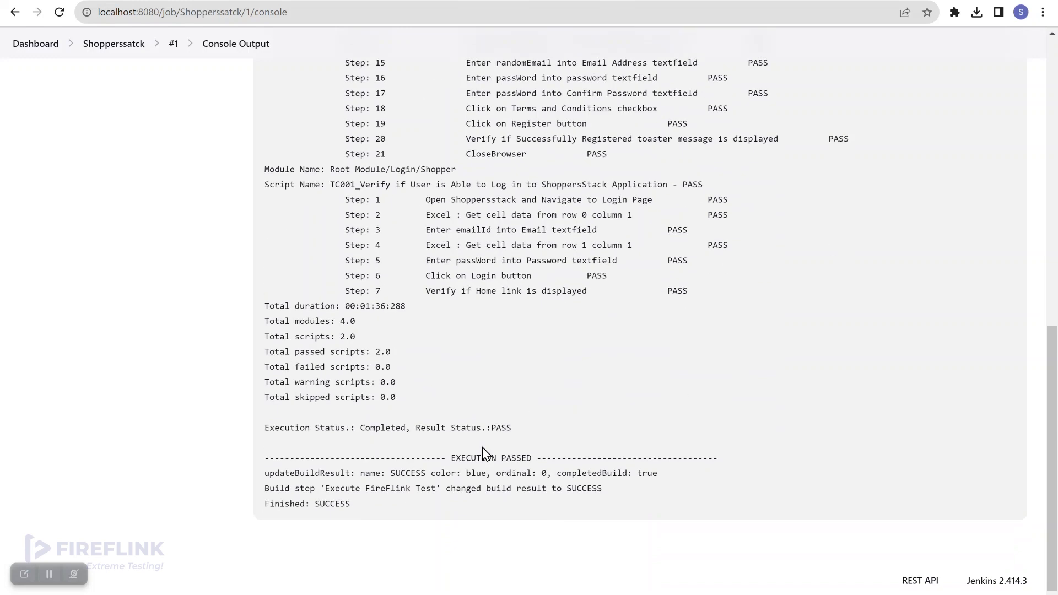
double_click(339, 504)
scroll(434, 401, up, 10)
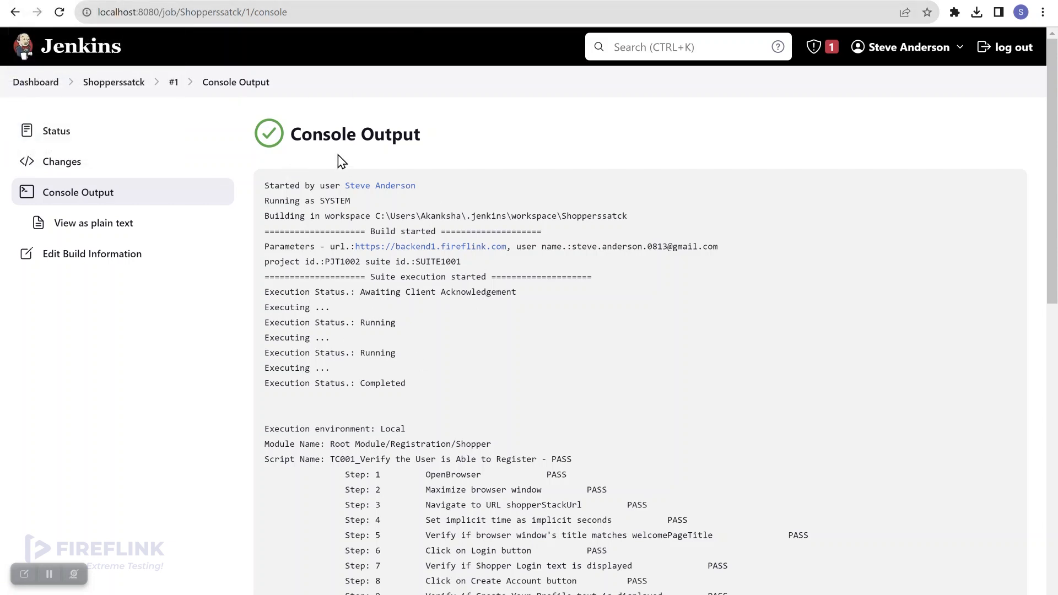
Compare tabs and settle on FireFlink's dashboard showing EXEC1136 at 2/2 Passed.
click(83, 1)
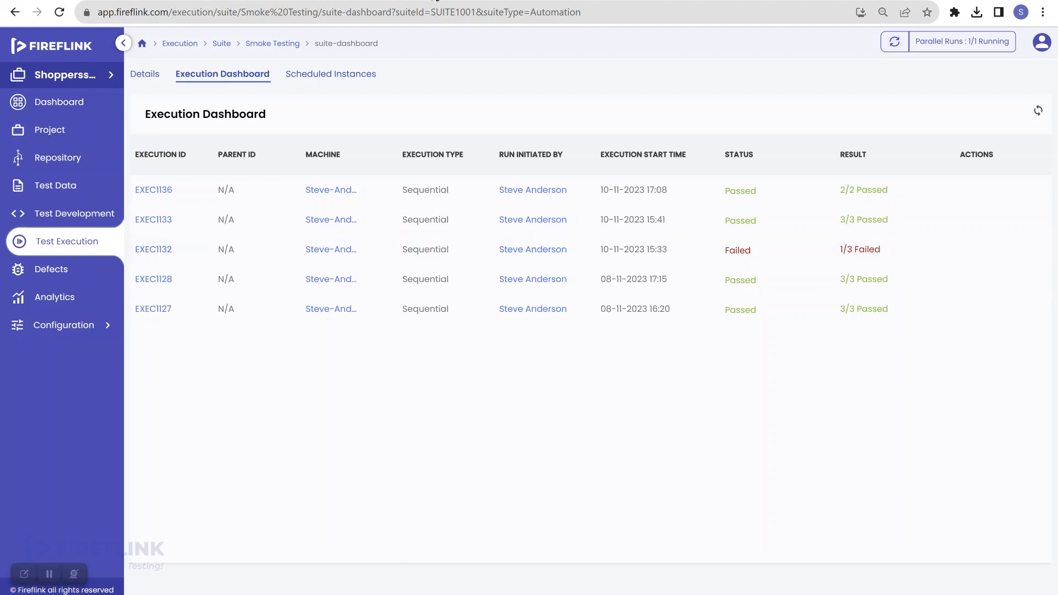
click(434, 0)
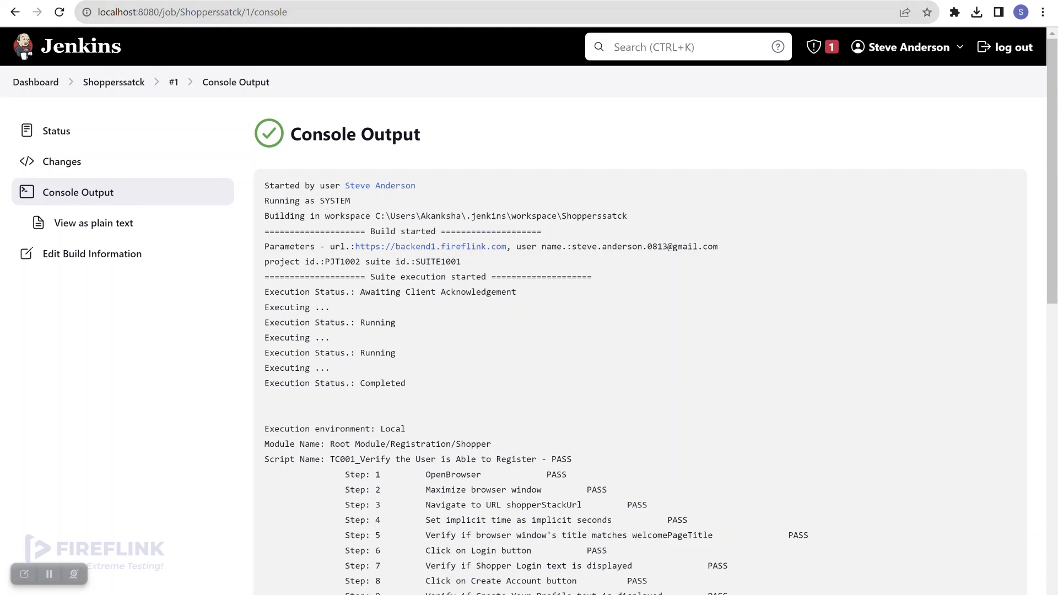
click(83, 1)
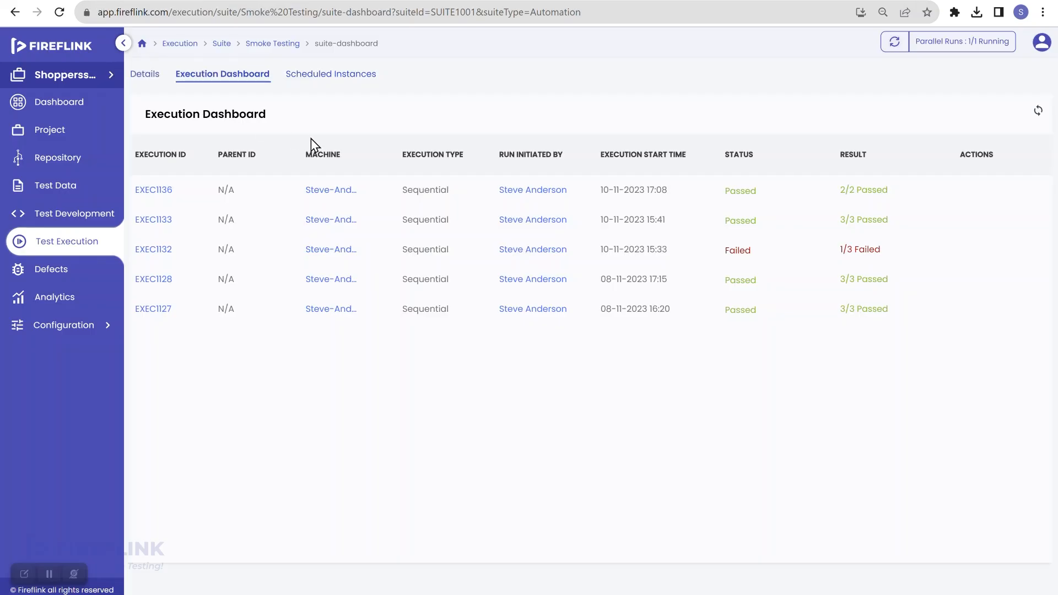